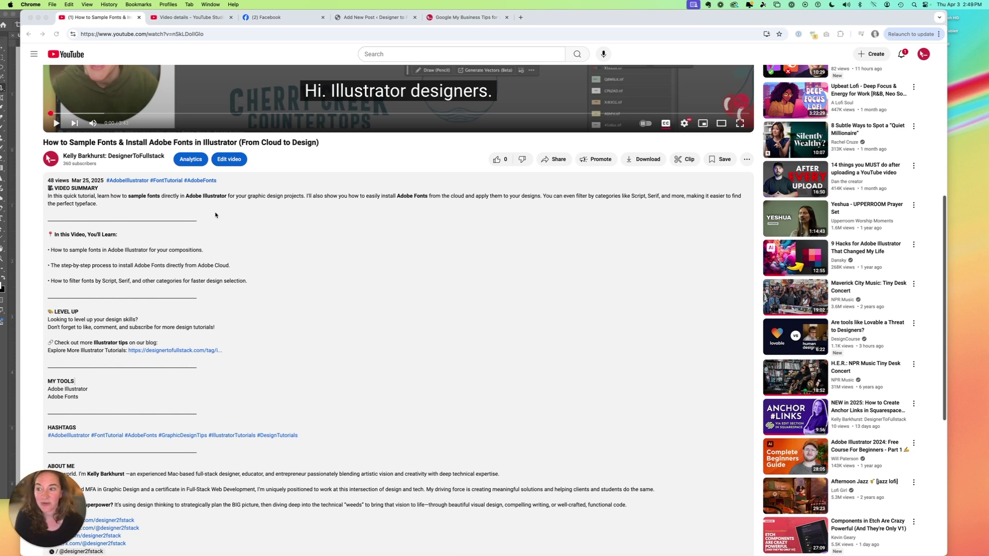
# Open the font-sampling video's details for editing.
pyautogui.click(228, 160)
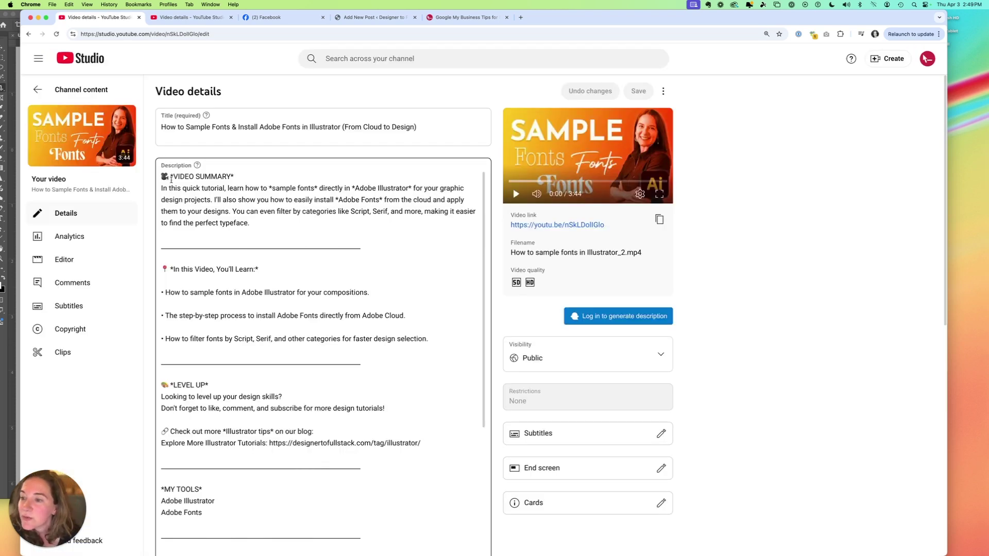
# Try adding another asterisk after the VIDEO SUMMARY heading in the description, and remove it.
pyautogui.click(172, 175)
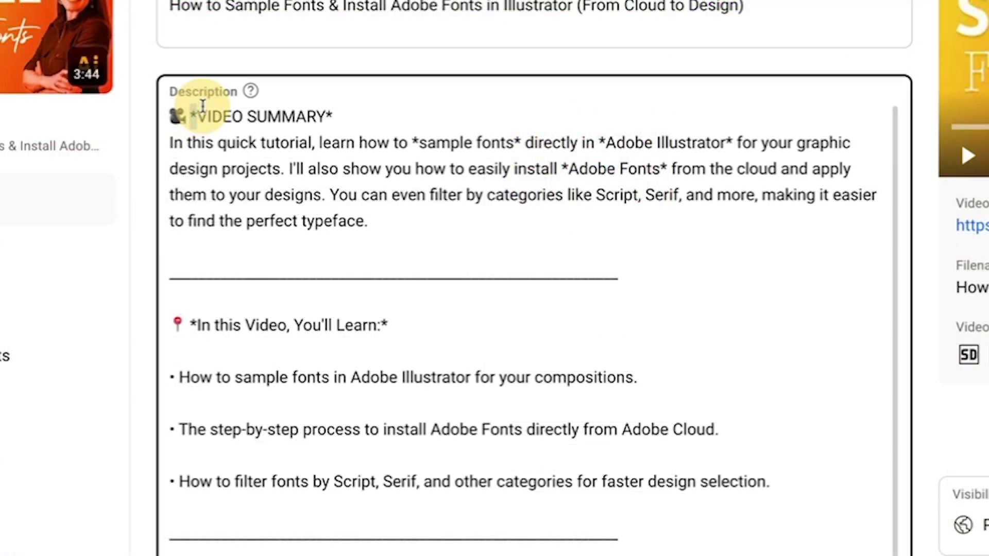
pyautogui.click(332, 114)
pyautogui.click(341, 114)
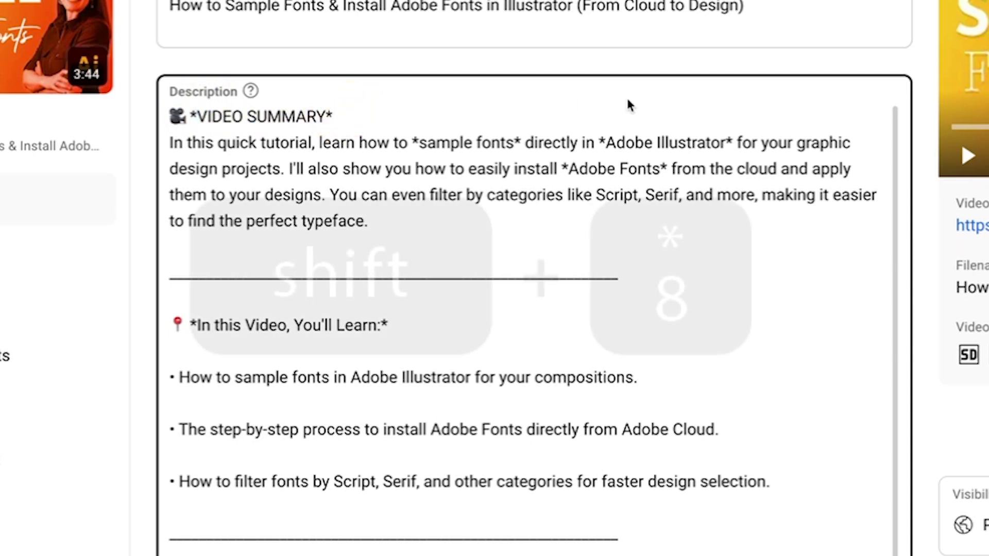
pyautogui.write('*')
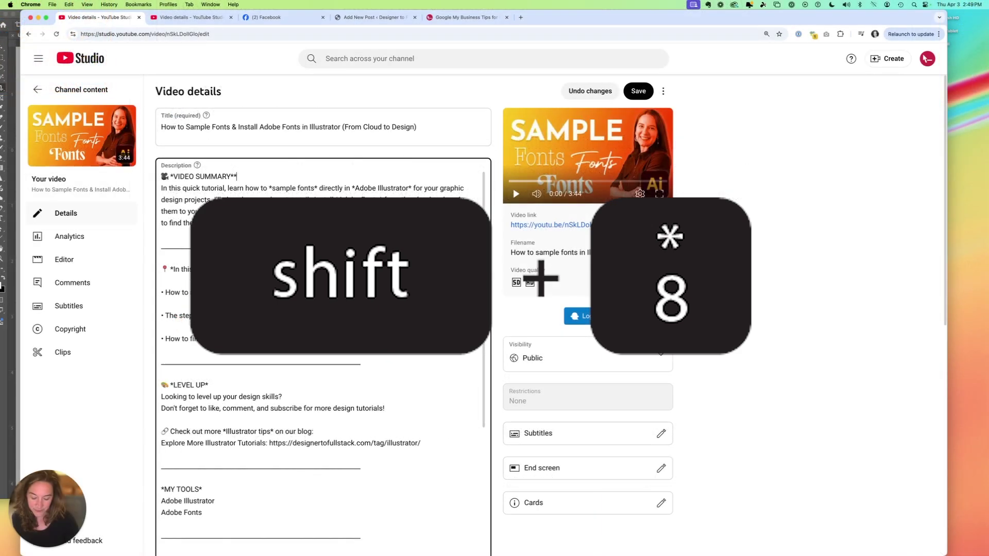
pyautogui.press('BackSpace')
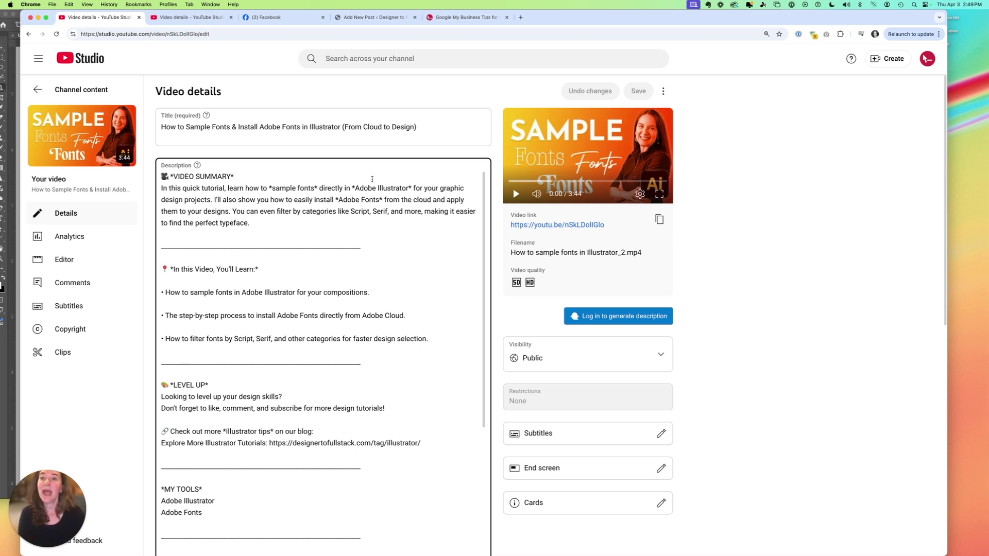
# Open the video's public watch page from its details and examine the VIDEO SUMMARY heading in the expanded description.
pyautogui.click(183, 18)
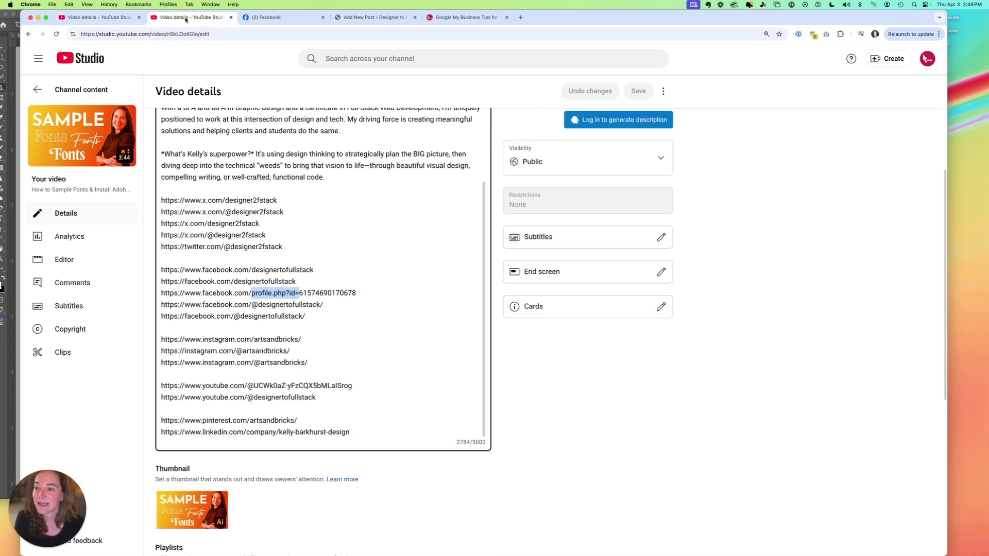
pyautogui.click(109, 19)
pyautogui.click(553, 222)
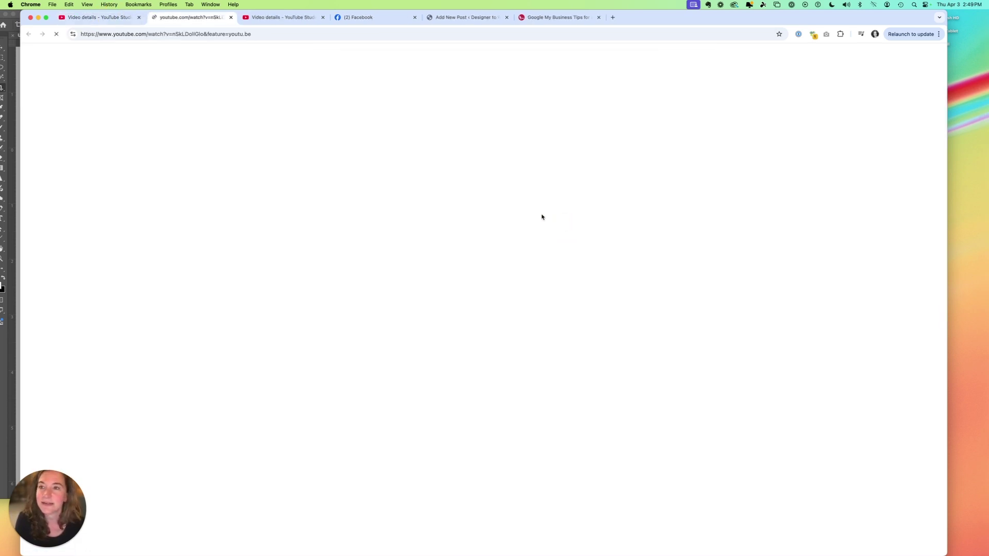
pyautogui.click(57, 199)
pyautogui.moveTo(57, 199); pyautogui.dragTo(98, 198)
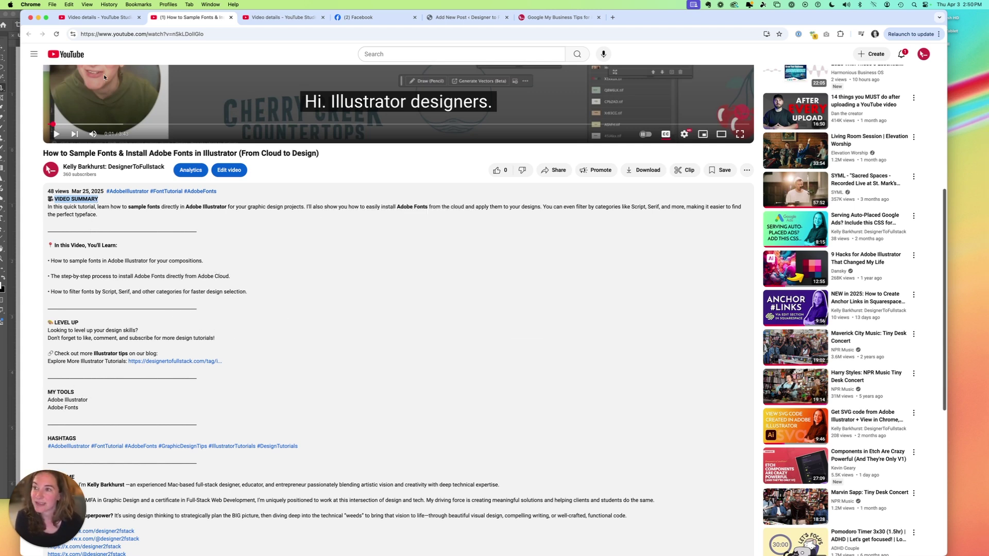
# Copy the thick arrow icon ▶ from the icon list in the "YouTube Description Formatting" post draft.
pyautogui.click(98, 17)
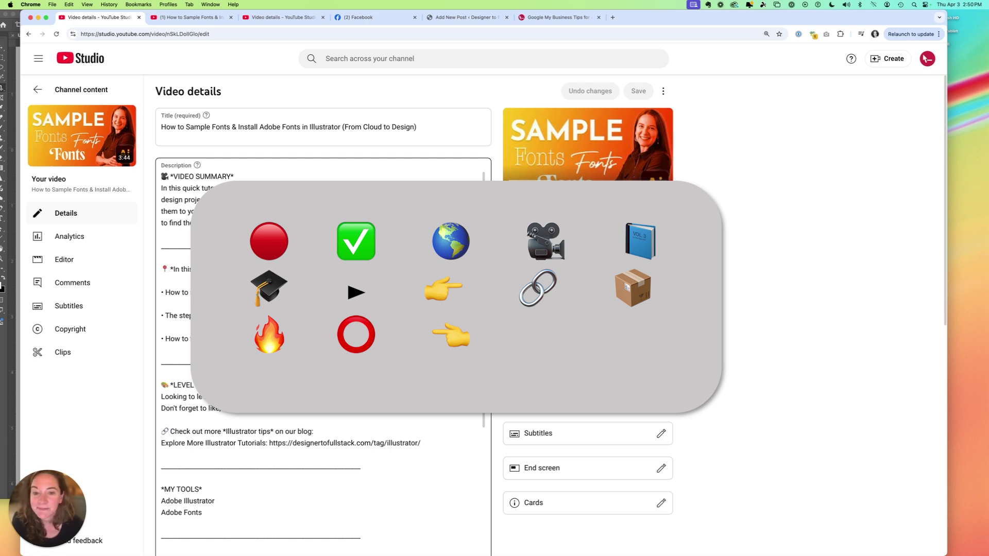
pyautogui.scroll(-15, 418, 434)
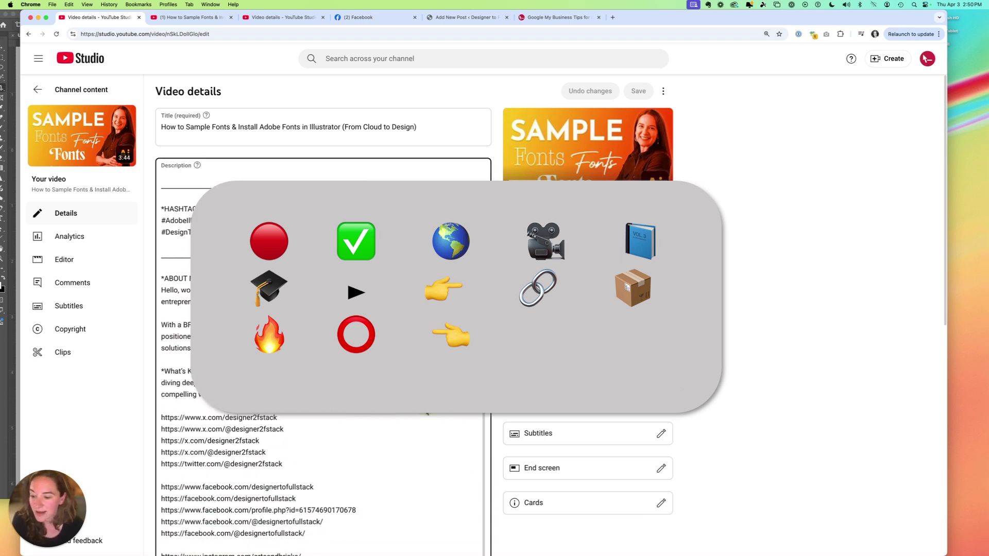
pyautogui.click(462, 20)
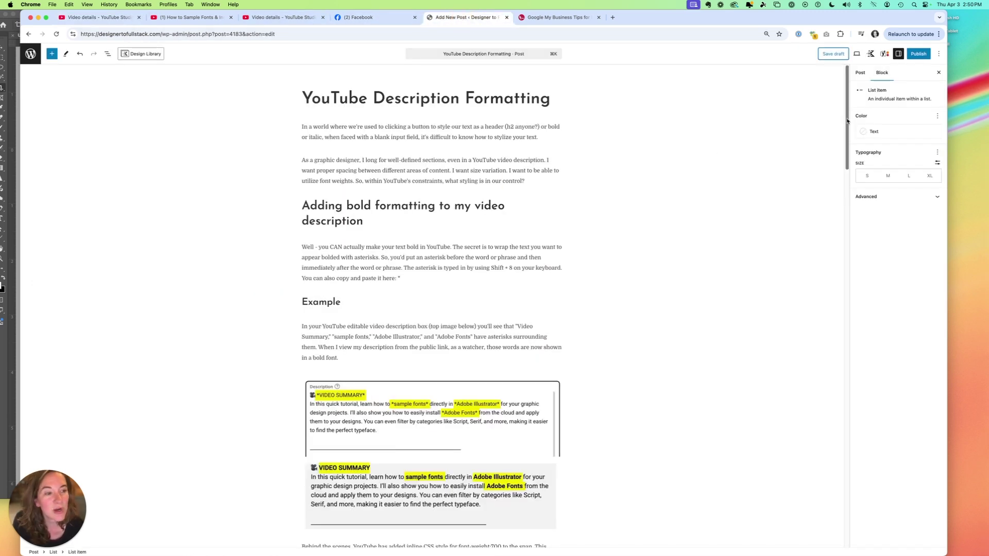
pyautogui.moveTo(846, 122); pyautogui.dragTo(751, 264)
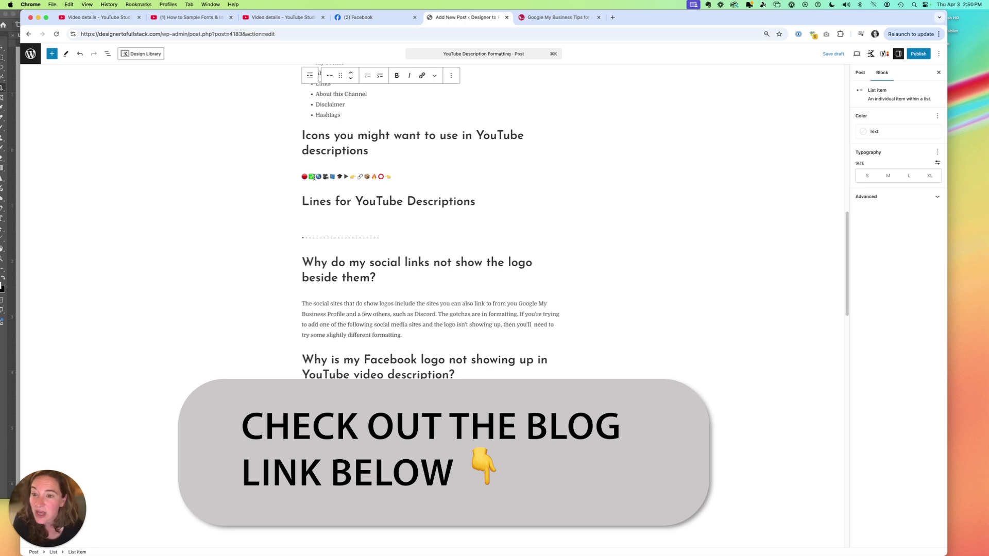
pyautogui.click(345, 177)
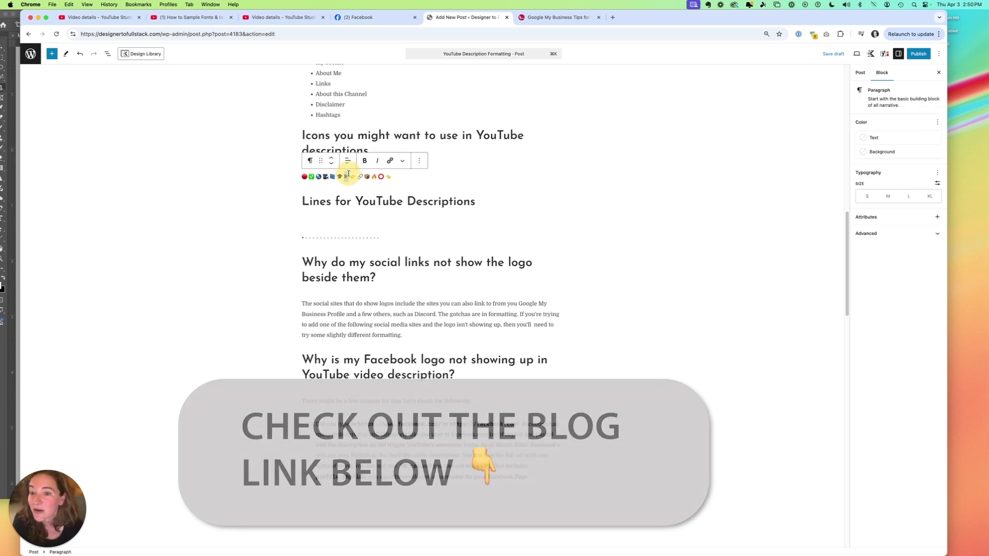
# Replace the first bullet under "In this Video, You'll Learn" in the video description with the ▶ icon.
pyautogui.click(99, 18)
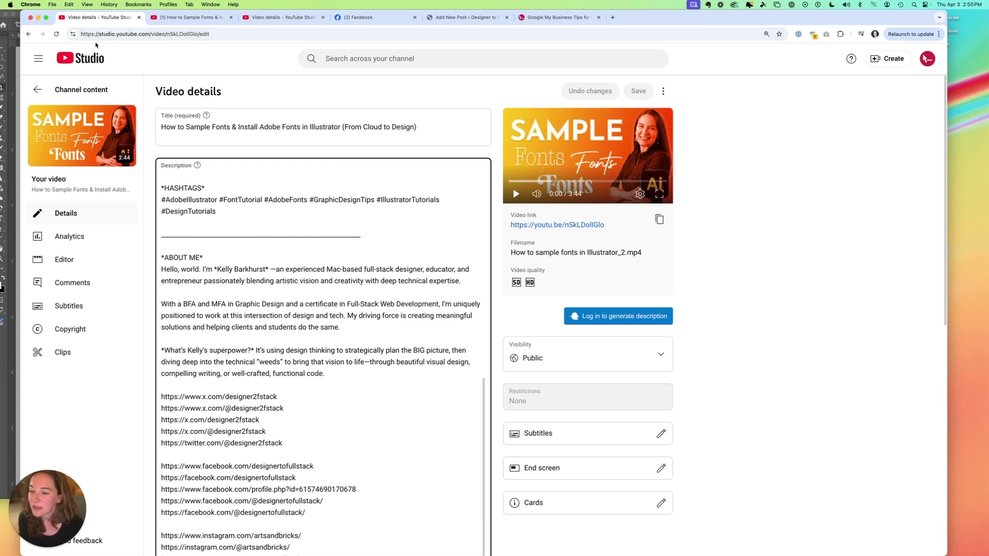
pyautogui.click(168, 18)
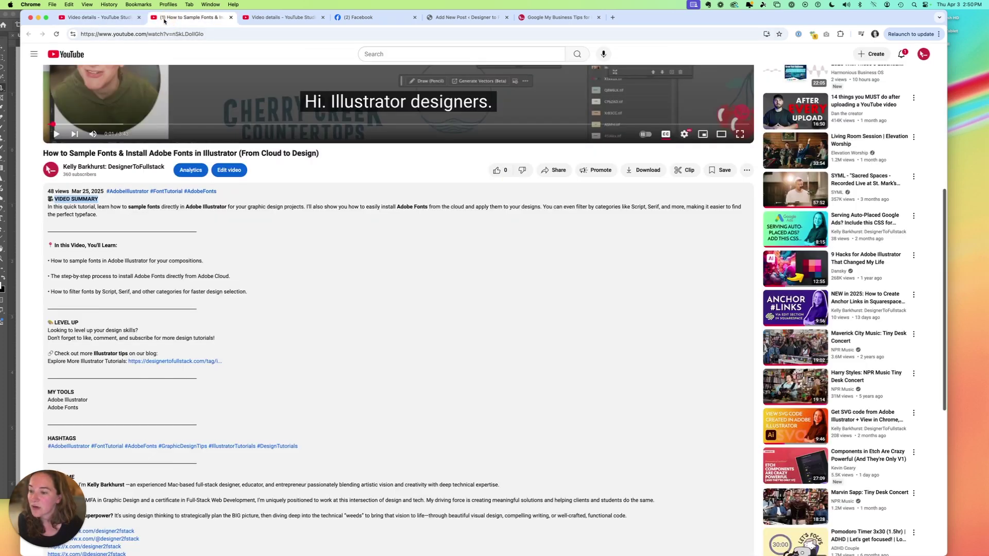
pyautogui.click(283, 18)
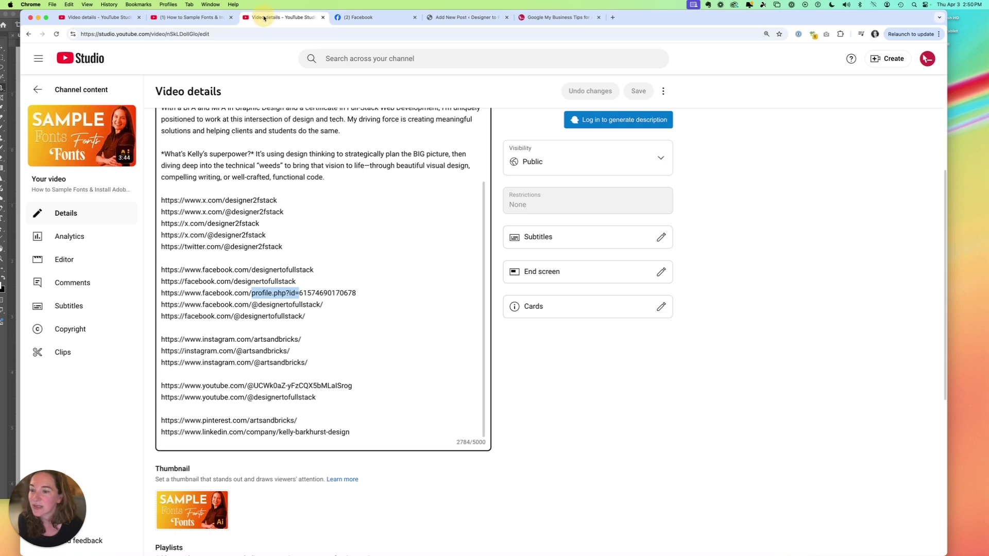
pyautogui.moveTo(483, 358); pyautogui.dragTo(433, 137)
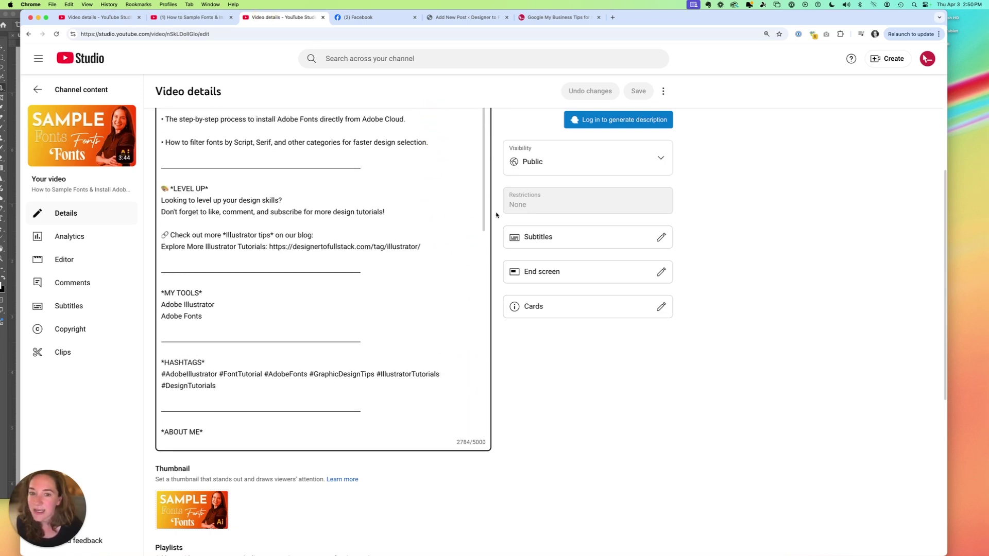
pyautogui.moveTo(946, 346); pyautogui.dragTo(927, 247)
pyautogui.keyDown('shift'); pyautogui.click(162, 296); pyautogui.keyUp('shift')
pyautogui.click(161, 294)
pyautogui.doubleClick(161, 294)
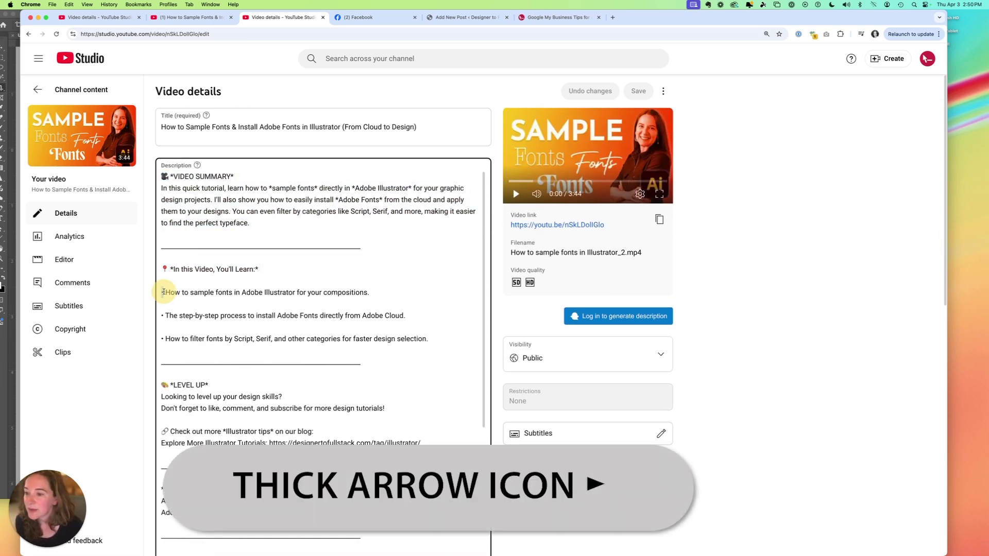
pyautogui.write('▶')
# Replace the remaining two bullets in that list with ▶ icons and save the video details.
pyautogui.doubleClick(163, 318)
pyautogui.write('▶')
pyautogui.doubleClick(162, 338)
pyautogui.write('▶')
pyautogui.click(638, 90)
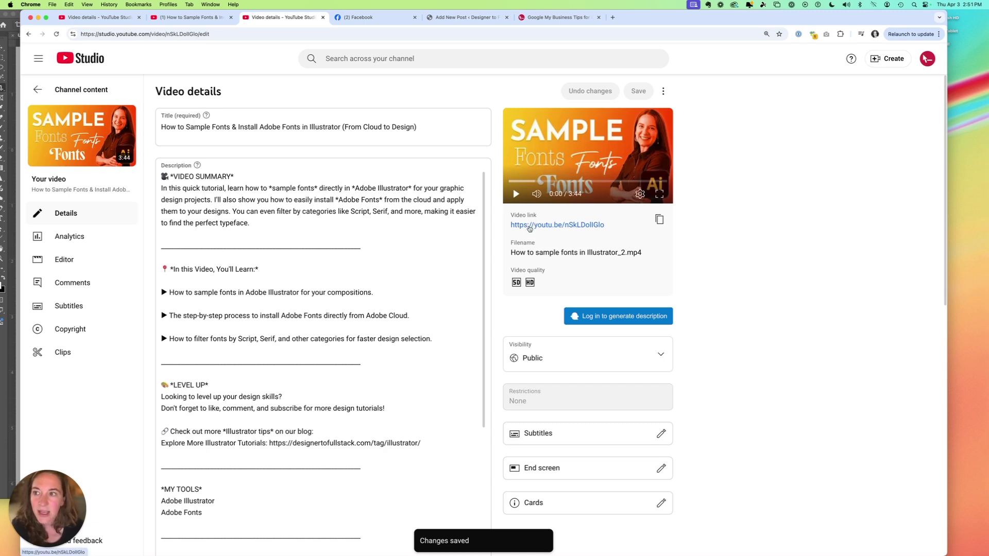
# Mute and reload the public watch page, and expand the description to check the list's arrow icons.
pyautogui.click(202, 19)
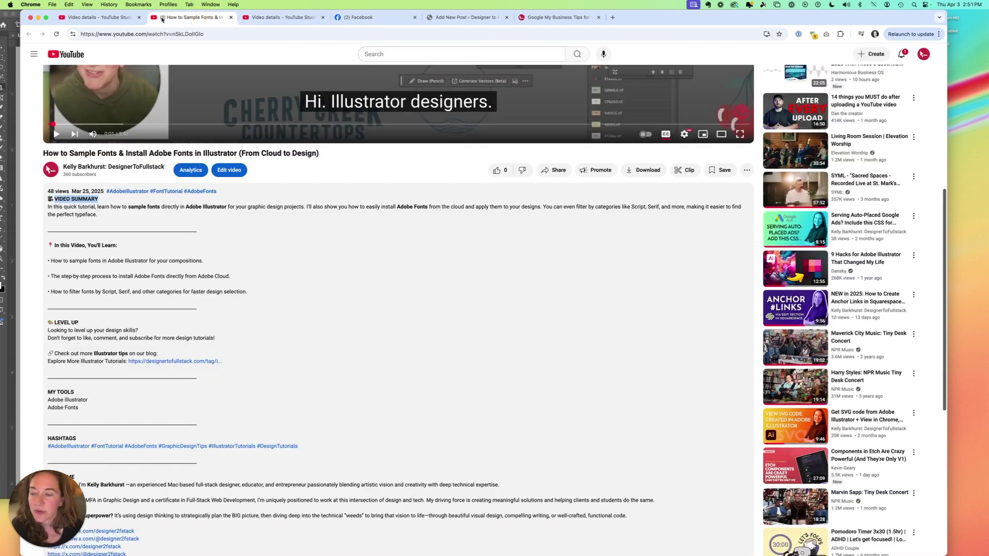
pyautogui.click(92, 134)
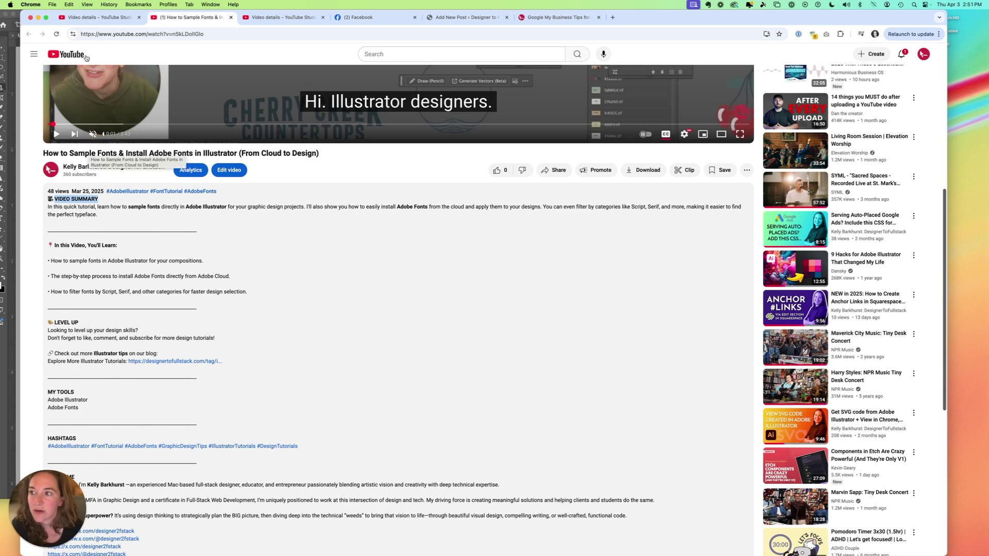
pyautogui.click(56, 34)
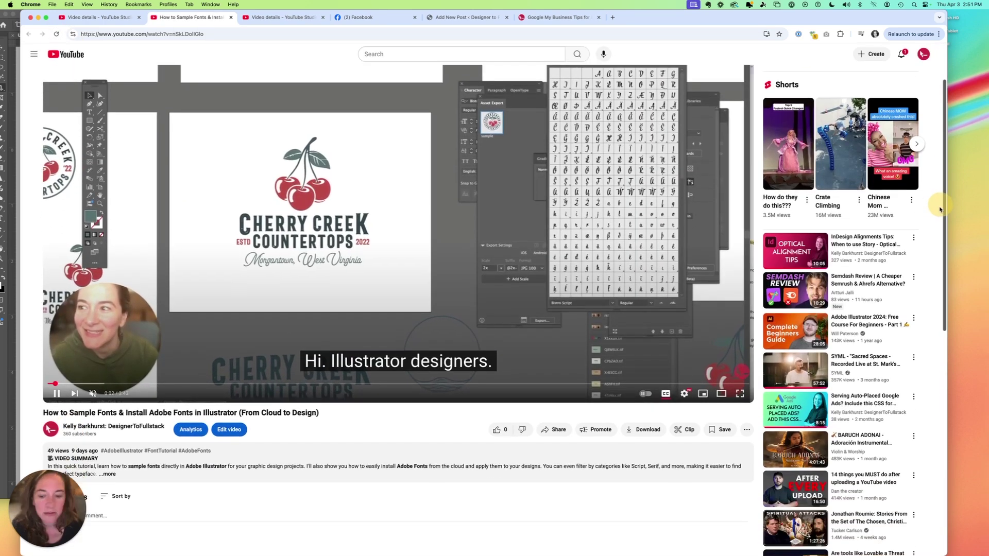
pyautogui.scroll(-5, 940, 209)
pyautogui.click(106, 299)
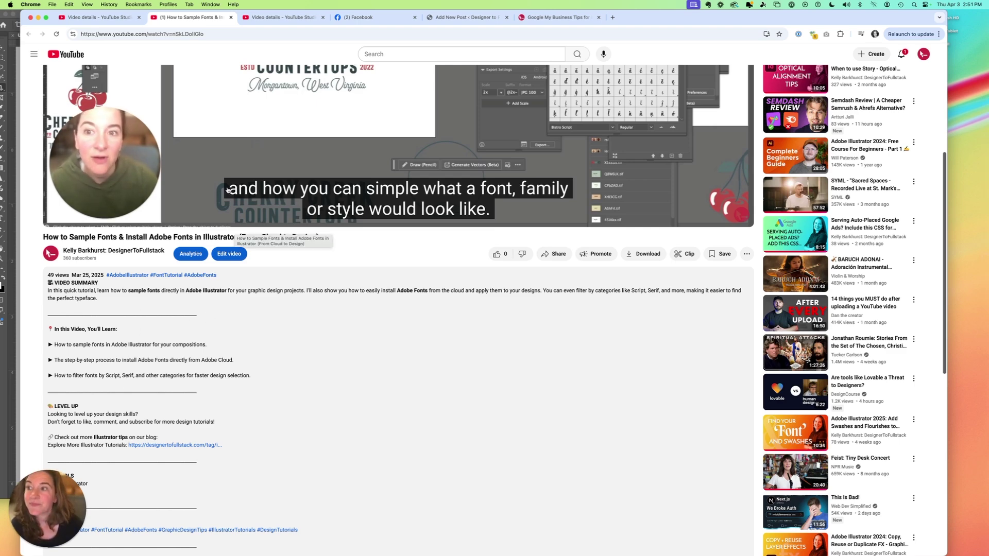
# Try a divider line of underscores below the hashtags in the first video details page, and undo it.
pyautogui.press('super+1')
pyautogui.click(163, 227)
pyautogui.hotkey('shift', '-')
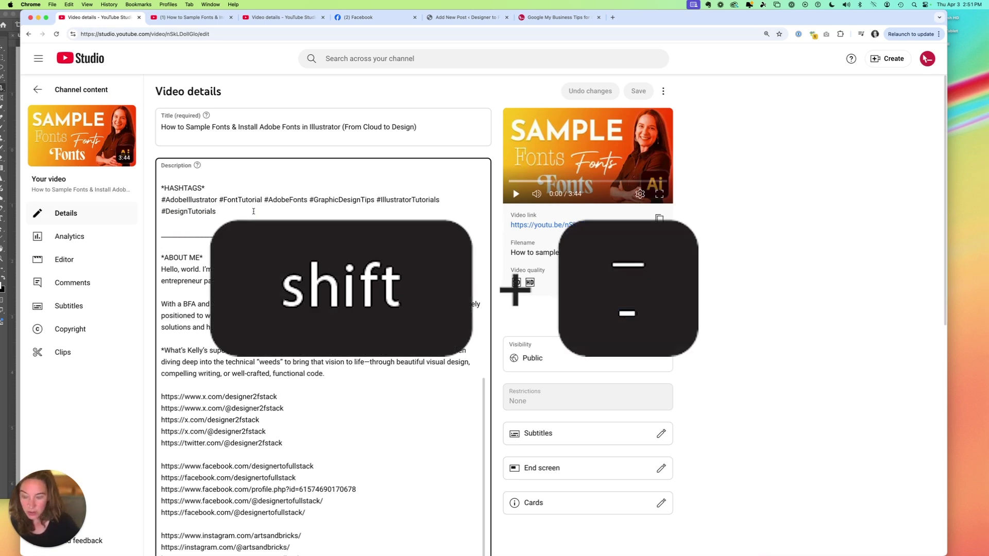
pyautogui.write('_____')
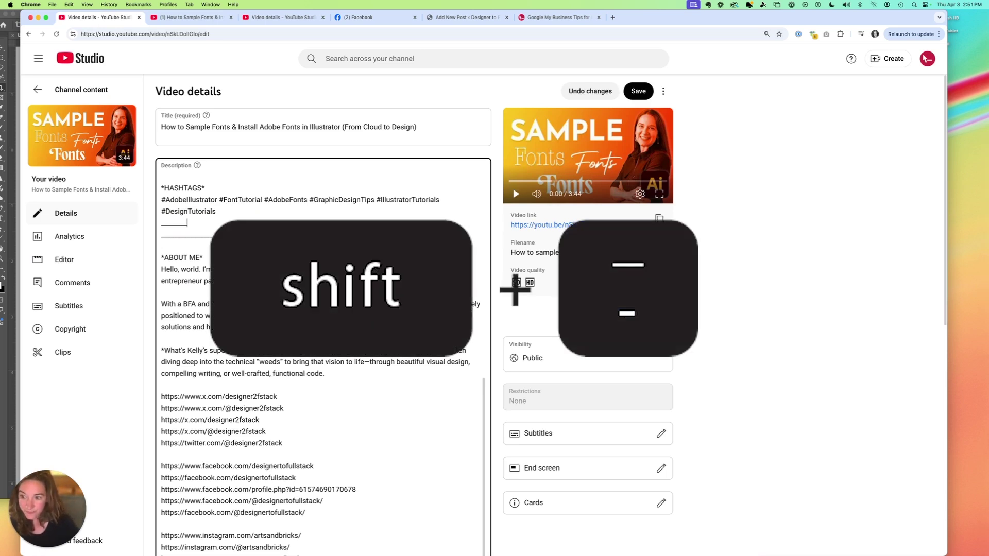
pyautogui.press('super+z')
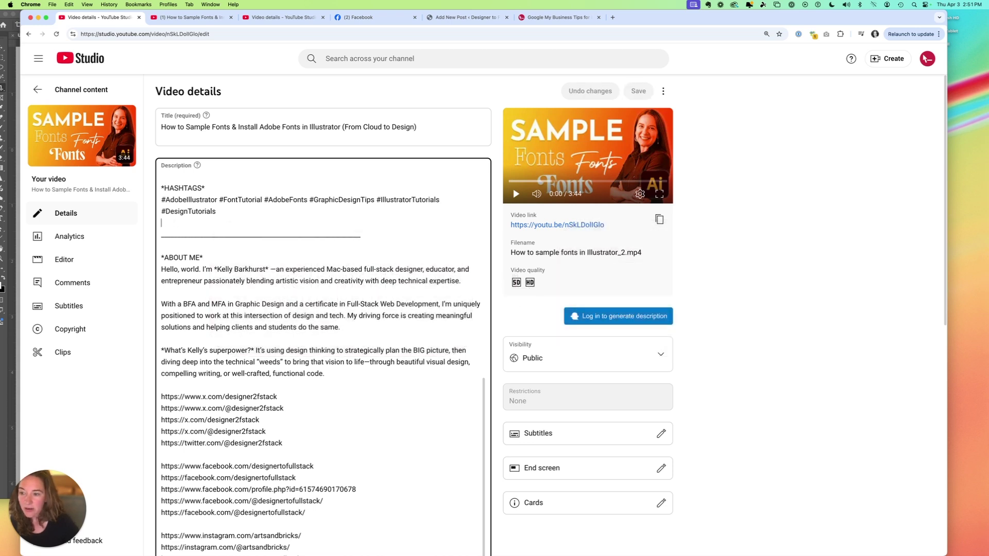
# Add a divider line of hyphens below the #DesignTutorials hashtag.
pyautogui.write('-----------------------')
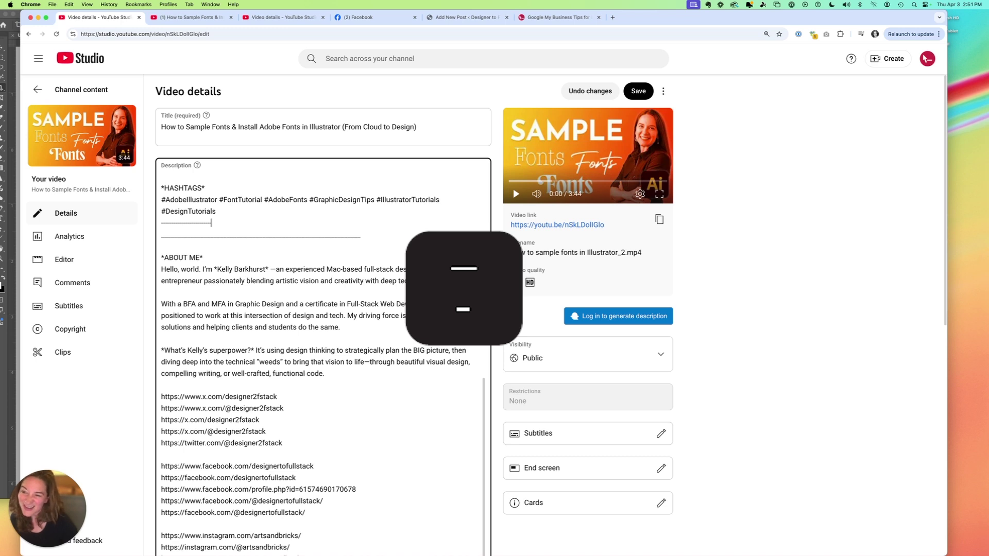
pyautogui.write('-------')
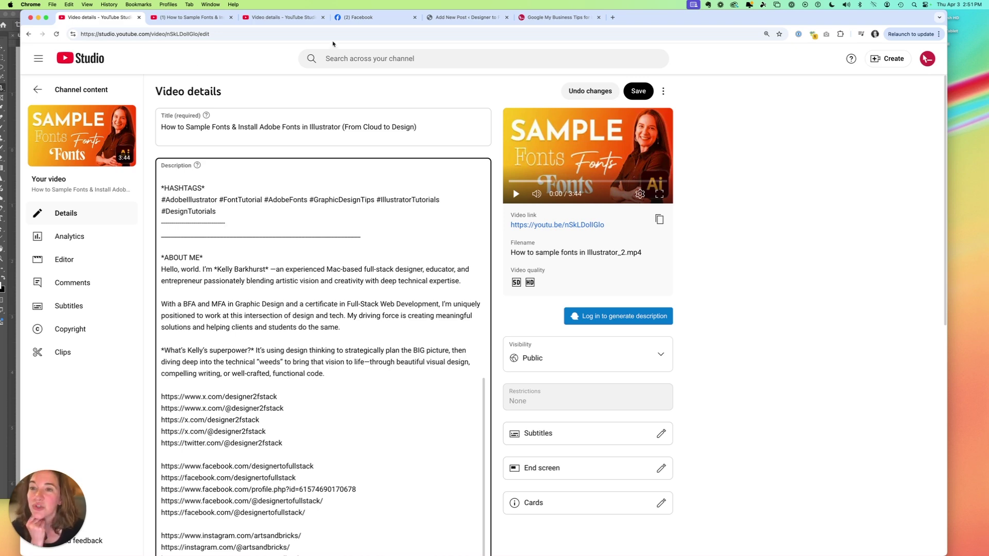
# Copy the bullet-and-dash line from the "Lines for YouTube Descriptions" section of the post draft.
pyautogui.click(465, 17)
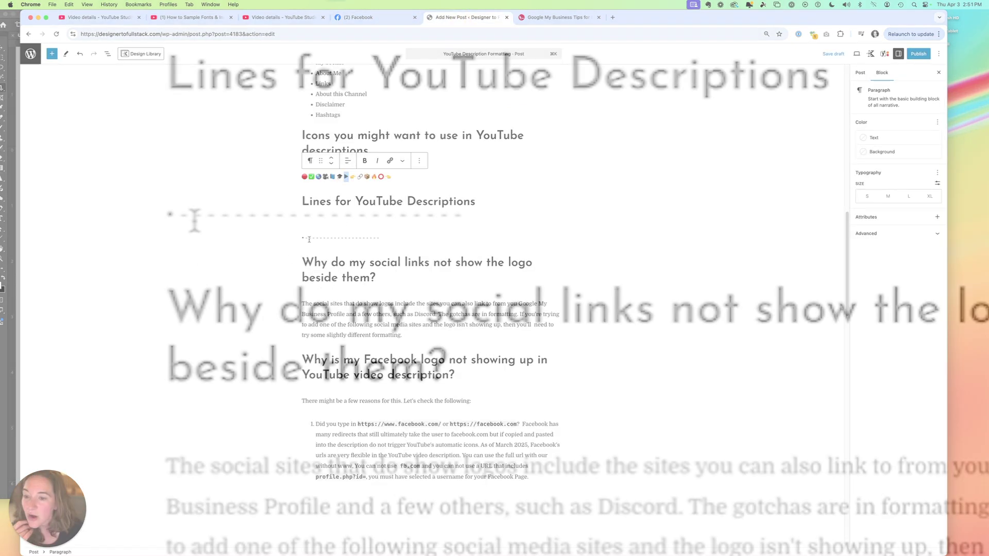
pyautogui.moveTo(307, 239); pyautogui.dragTo(312, 238)
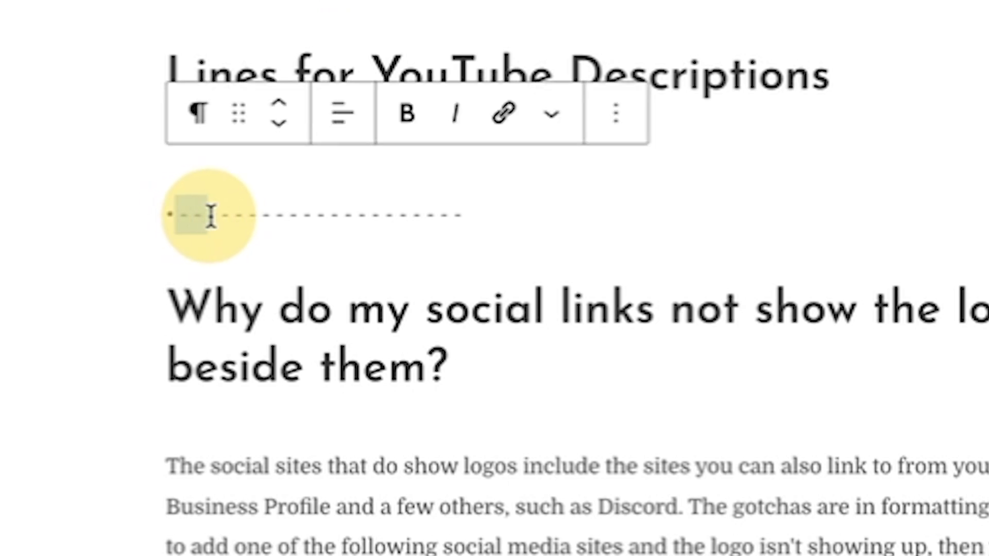
pyautogui.moveTo(206, 215); pyautogui.dragTo(243, 215)
pyautogui.moveTo(477, 214); pyautogui.dragTo(148, 209)
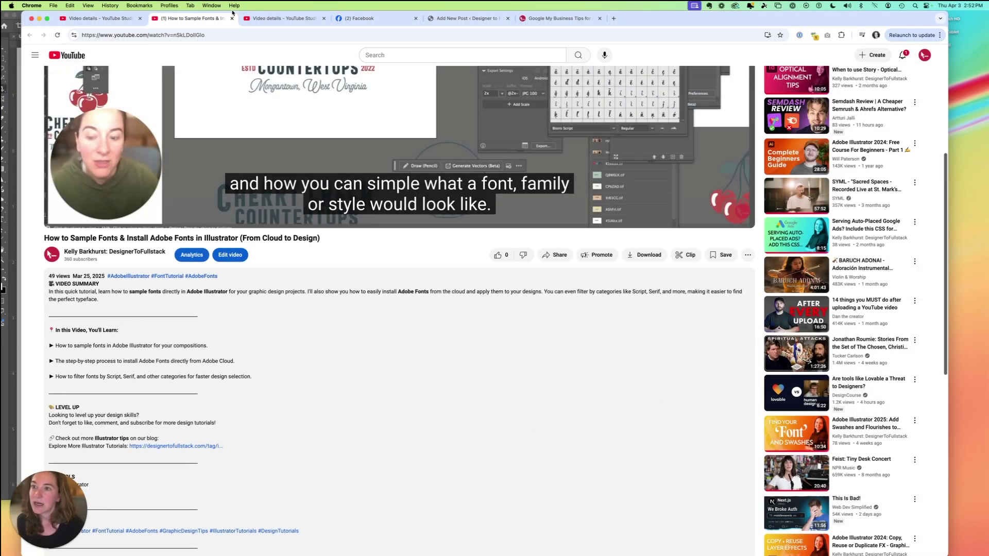
# Replace the underscore divider below the video summary with the copied bullet-and-dash line in the saved details page.
pyautogui.click(259, 17)
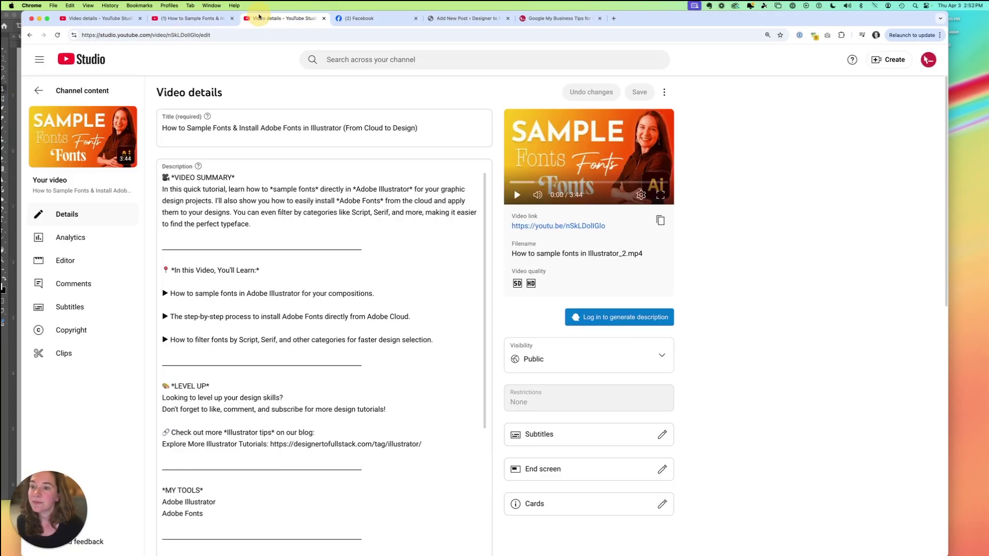
pyautogui.moveTo(362, 249); pyautogui.dragTo(174, 246)
pyautogui.click(174, 245)
pyautogui.doubleClick(174, 246)
pyautogui.write('--------------------')
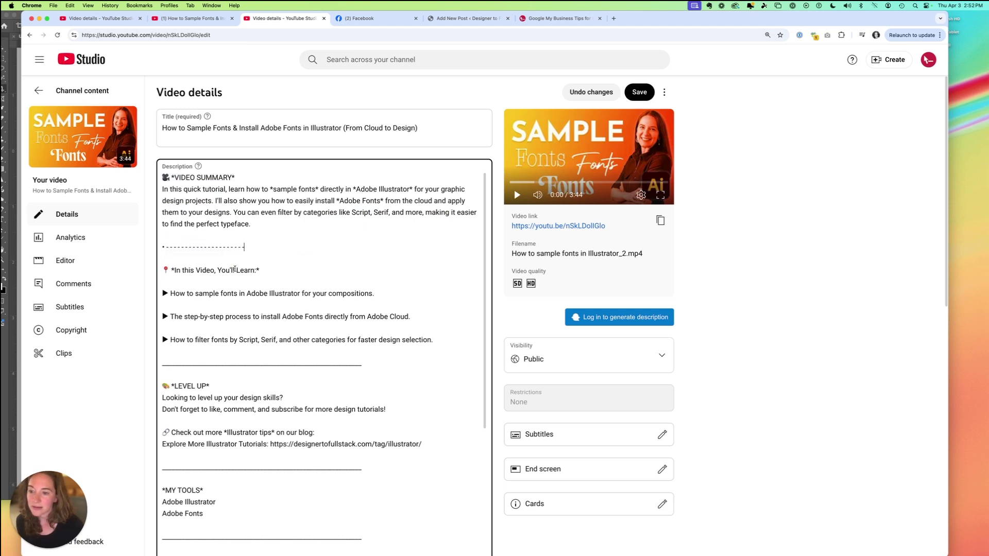
# Lengthen the dashed divider below the video summary by repeating a copied stretch of its dashes at the end.
pyautogui.moveTo(182, 247); pyautogui.dragTo(227, 248)
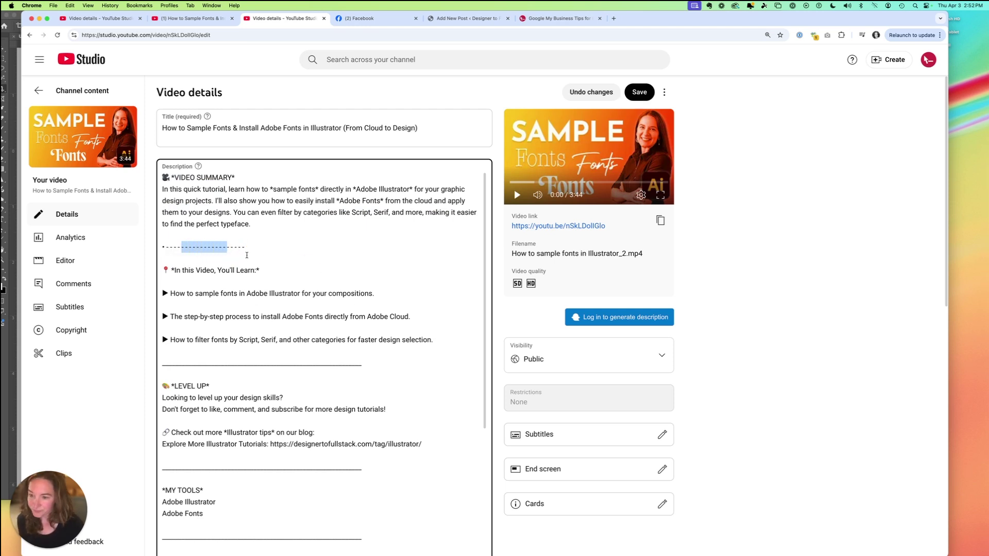
pyautogui.click(245, 248)
pyautogui.write('-------------------------------------------------')
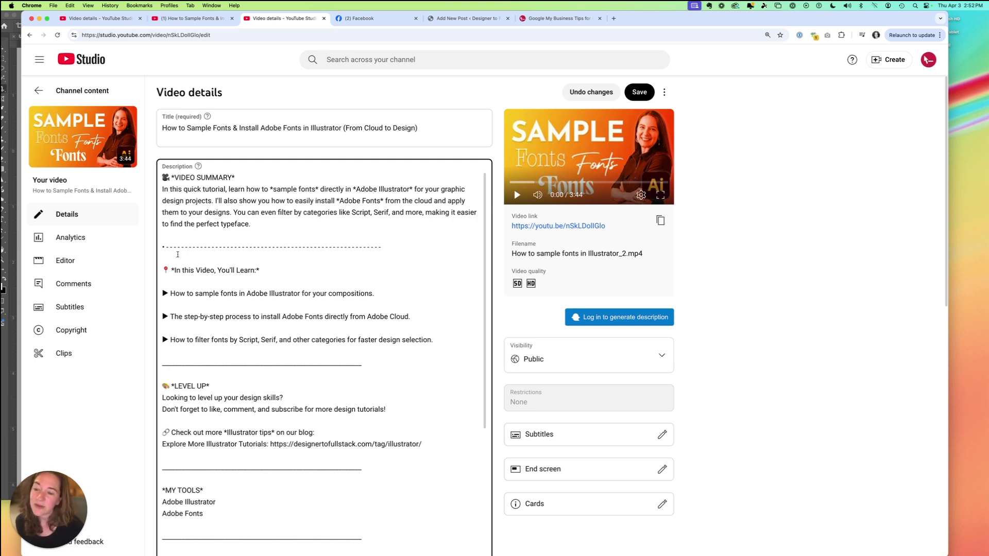
# Highlight the bullet at the start of the dashed divider below the video summary, leaving the line unedited.
pyautogui.tripleClick(164, 246)
pyautogui.click(163, 247)
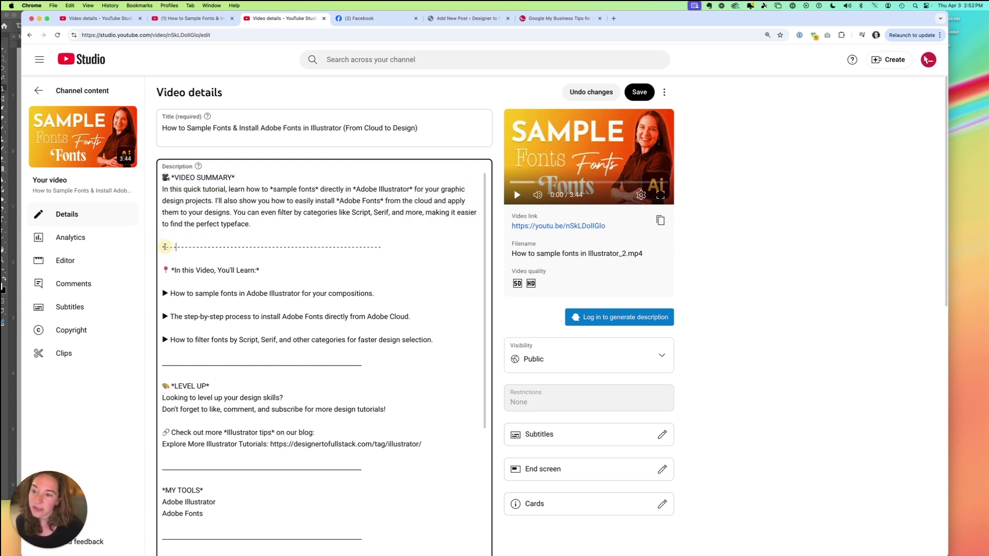
pyautogui.moveTo(162, 247); pyautogui.dragTo(166, 247)
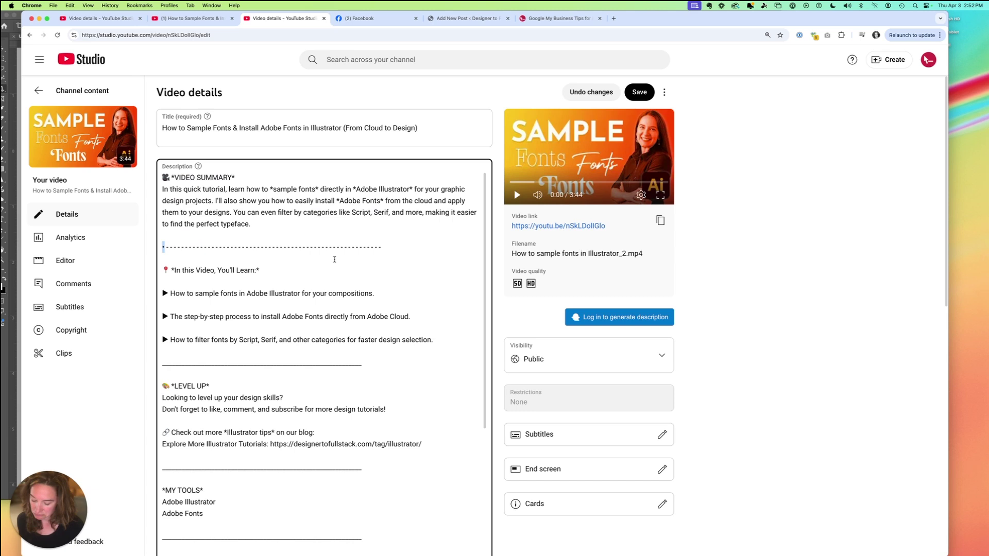
pyautogui.click(386, 248)
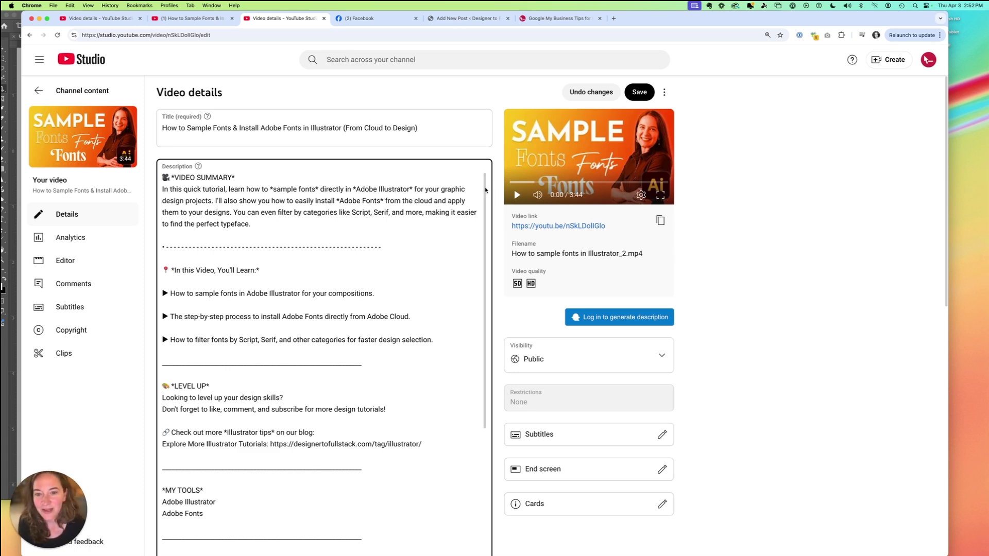
# Compare the social media links in the description with their rendering on the public watch page and in the Photoshop comparison graphic.
pyautogui.scroll(-8, 476, 214)
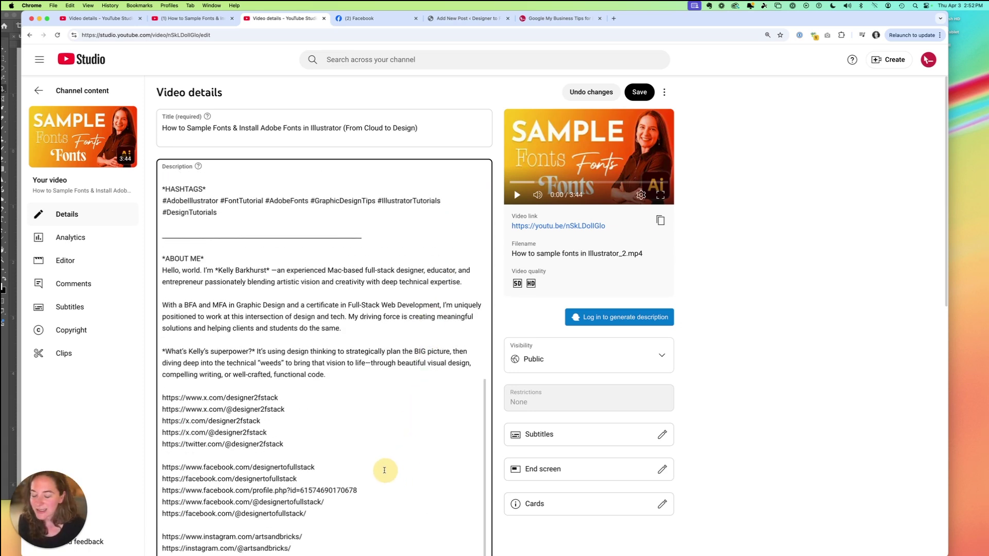
pyautogui.scroll(-5, 899, 350)
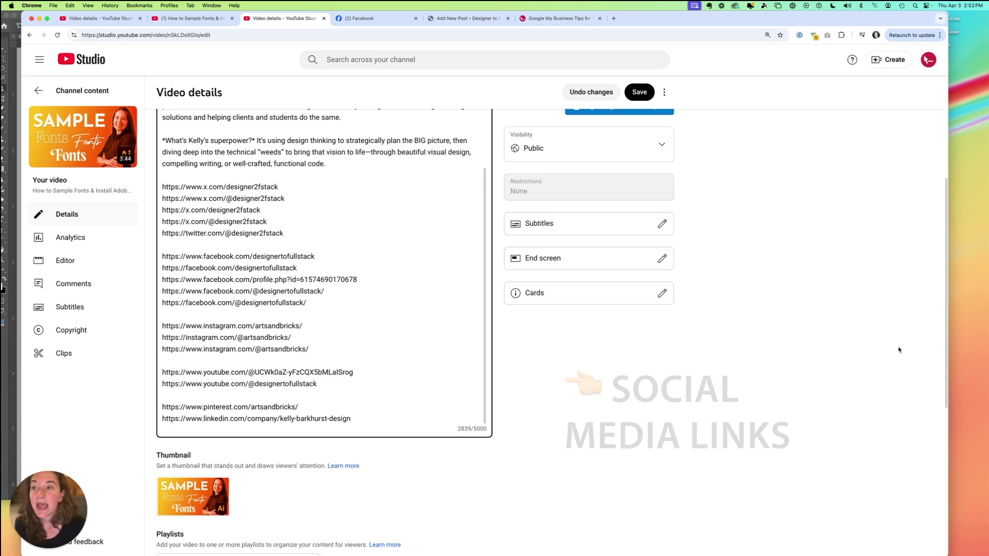
pyautogui.click(197, 20)
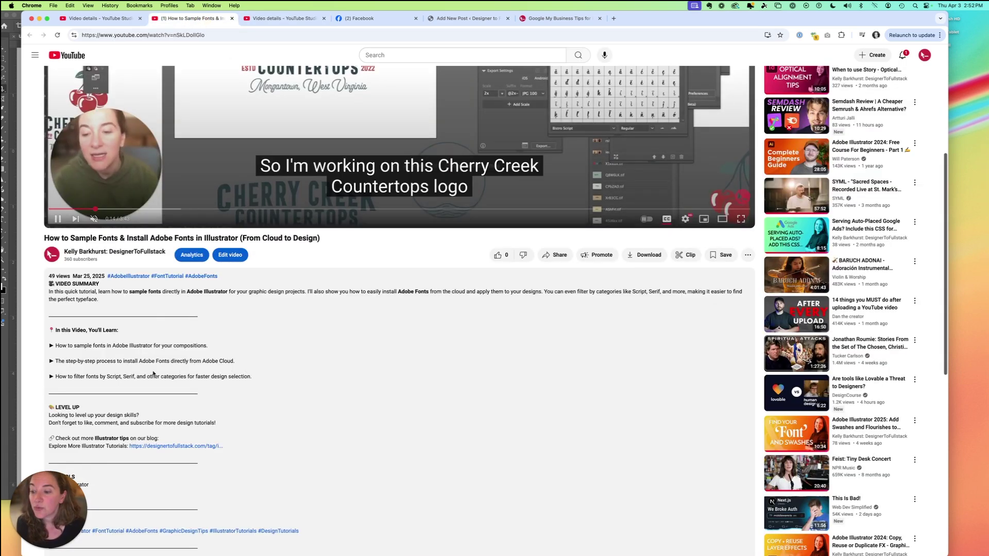
pyautogui.scroll(-10, 944, 202)
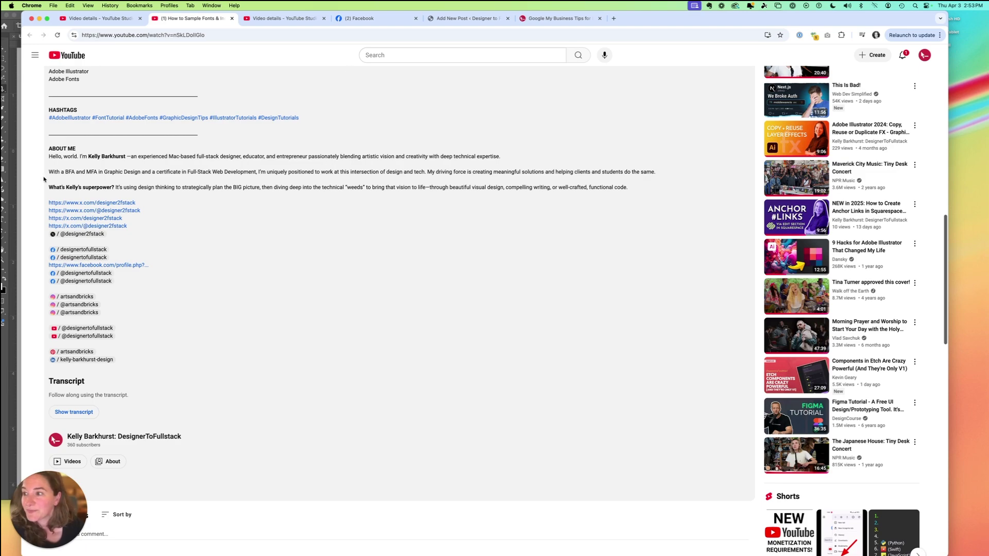
pyautogui.click(17, 73)
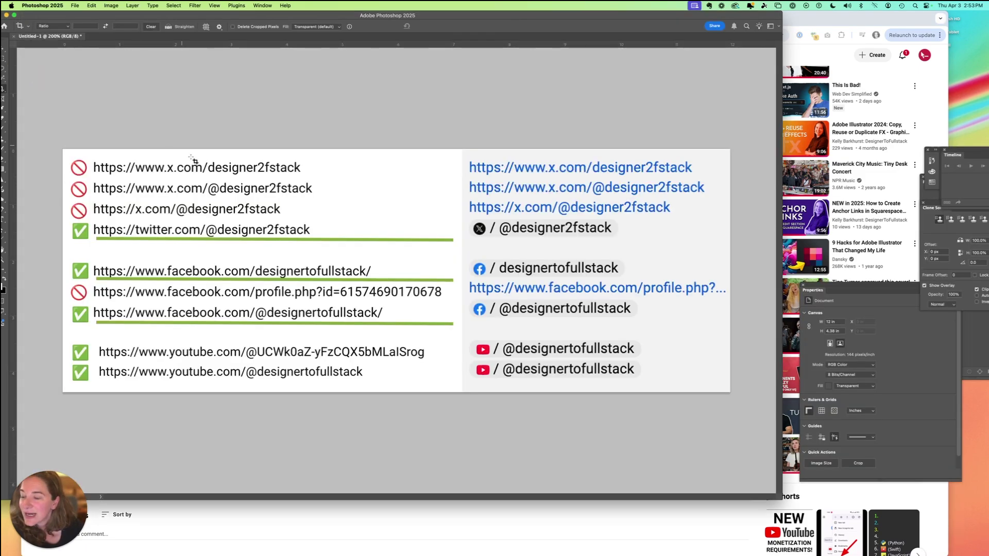
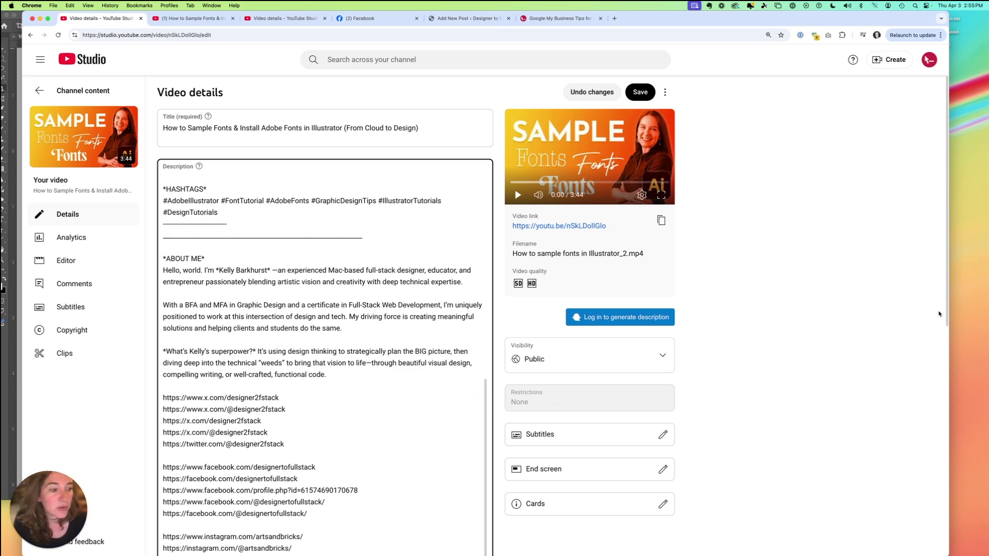
# Examine the social media links at the end of the description, highlighting the first two Facebook URLs.
pyautogui.click(942, 330)
pyautogui.scroll(-5, 943, 328)
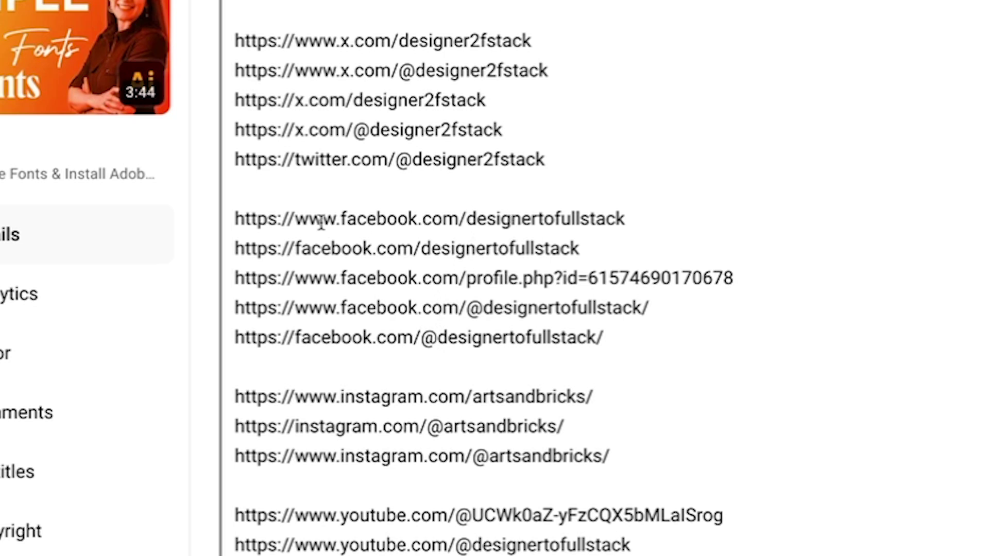
pyautogui.click(246, 215)
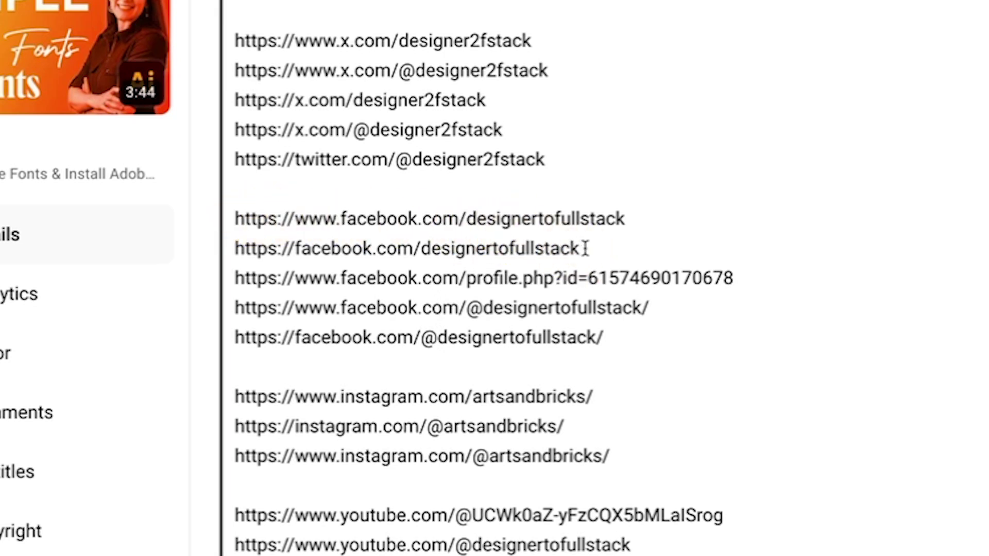
pyautogui.moveTo(644, 247); pyautogui.dragTo(245, 217)
pyautogui.click(749, 251)
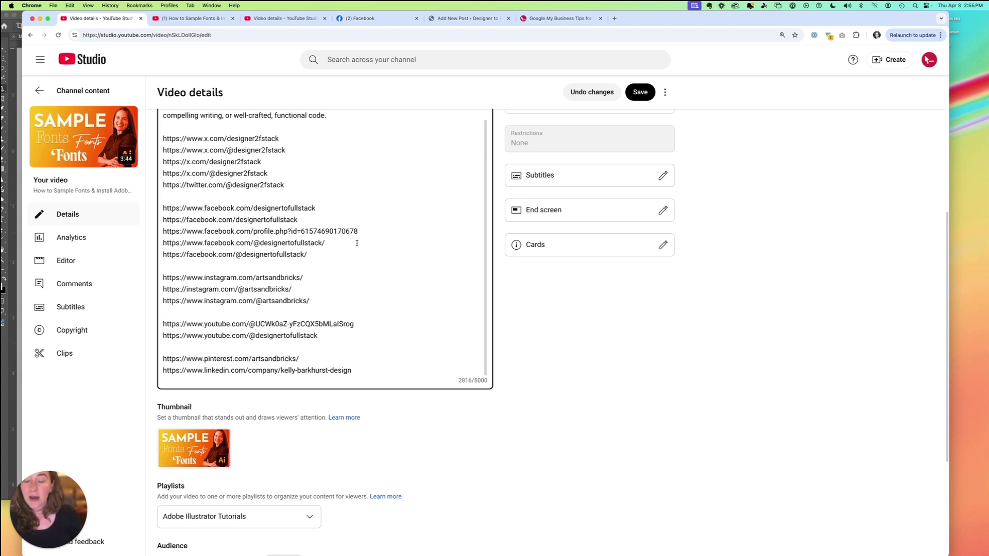
# Inspect the Designer to Fullstack Facebook page's username in its page setup settings, opening the username for editing and cancelling.
pyautogui.click(363, 20)
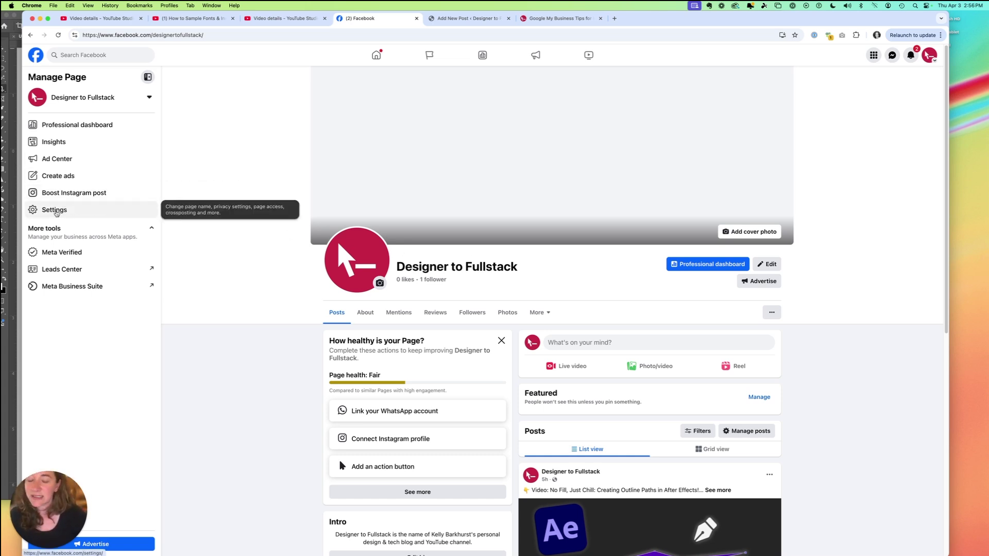
pyautogui.click(55, 210)
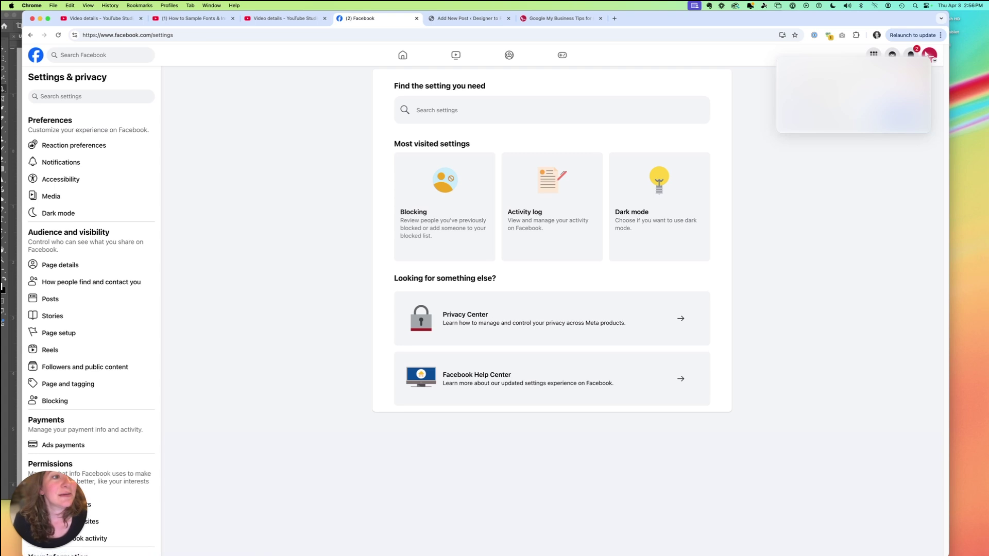
pyautogui.click(65, 335)
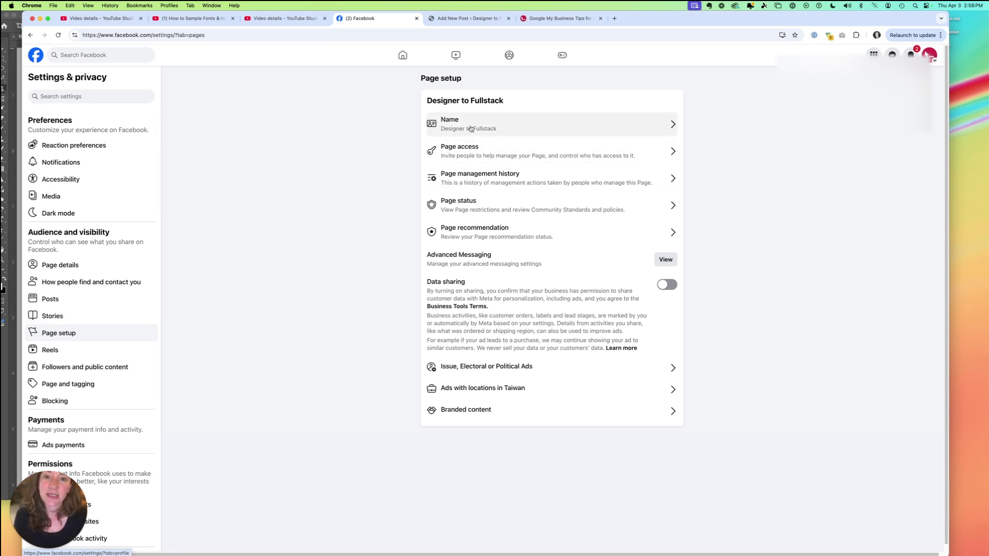
pyautogui.click(470, 128)
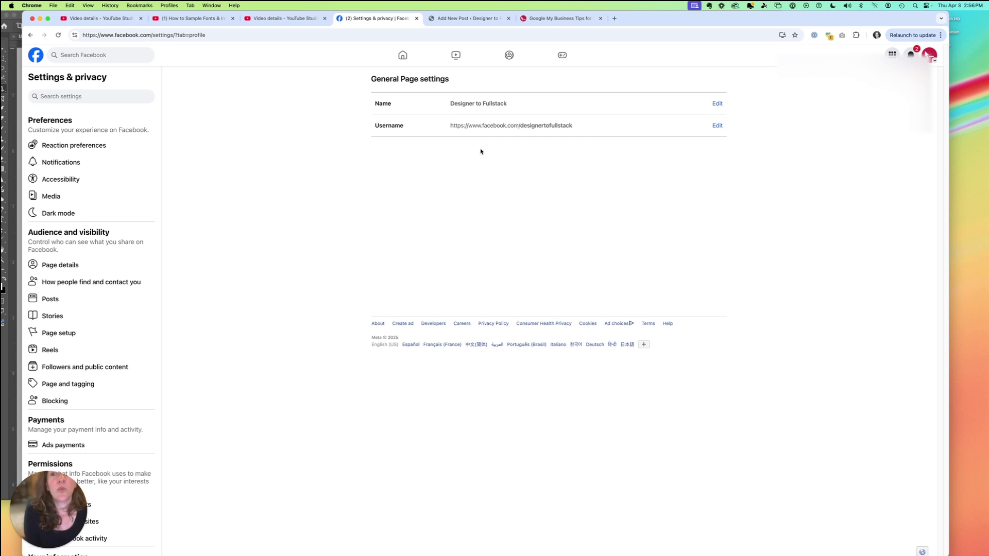
pyautogui.click(717, 125)
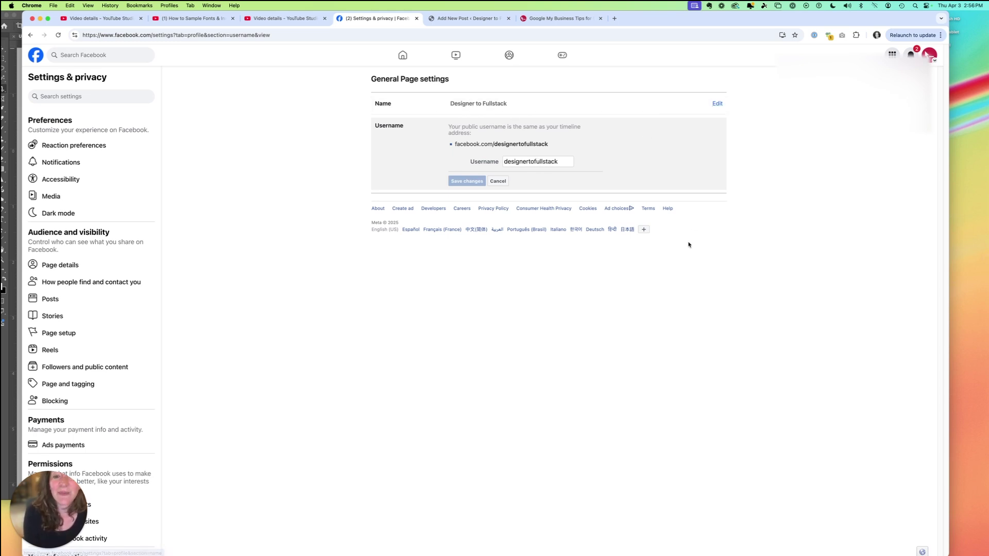
pyautogui.click(497, 181)
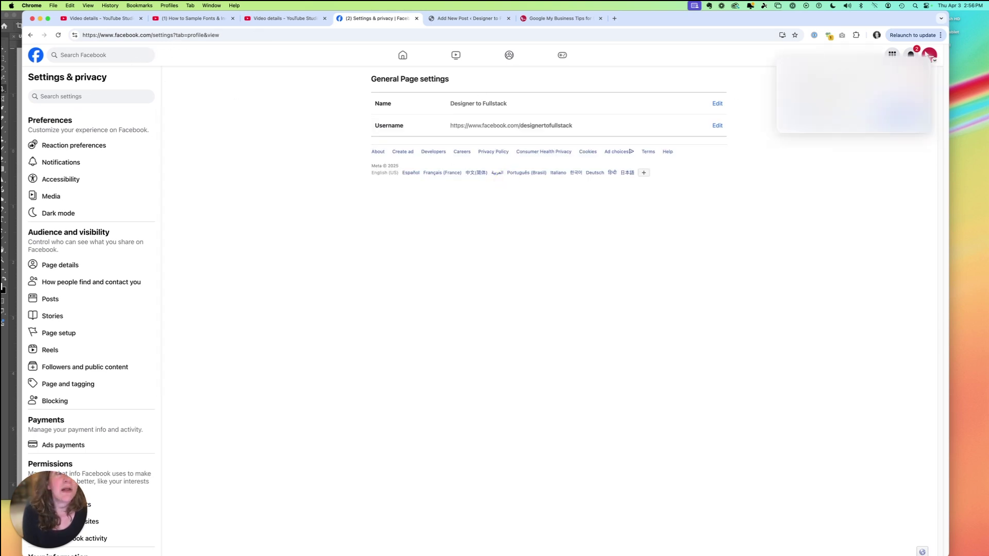
# Compare the username in the Facebook page's web address with the profile.php link in the video description.
pyautogui.click(929, 55)
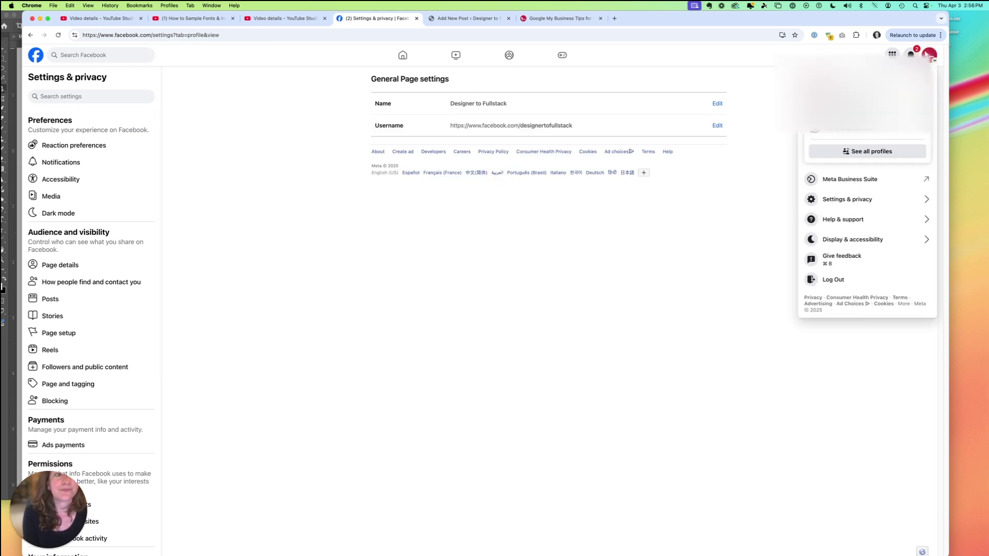
pyautogui.click(855, 82)
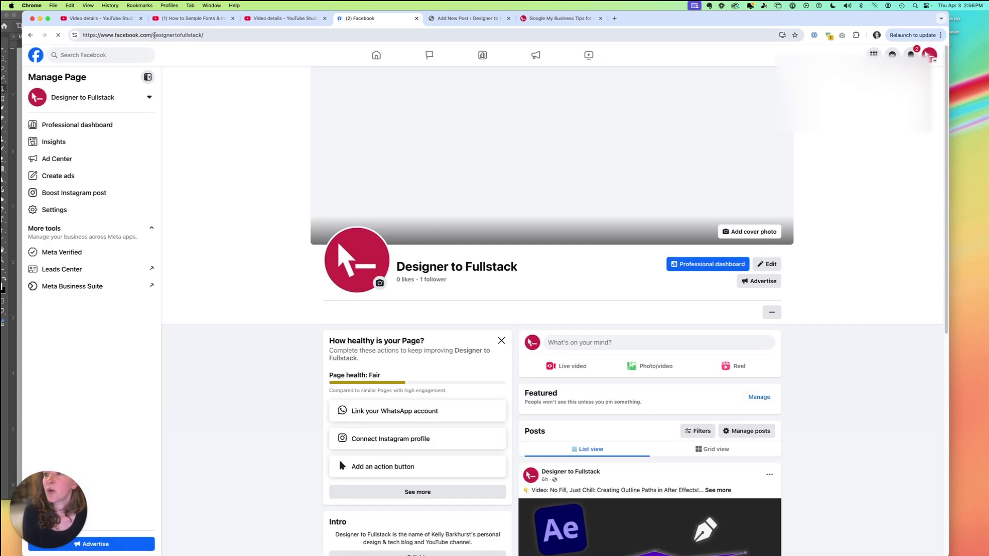
pyautogui.moveTo(152, 34)
pyautogui.mouseDown()
pyautogui.moveTo(212, 36)
pyautogui.moveTo(200, 49)
pyautogui.moveTo(163, 42)
pyautogui.mouseUp()
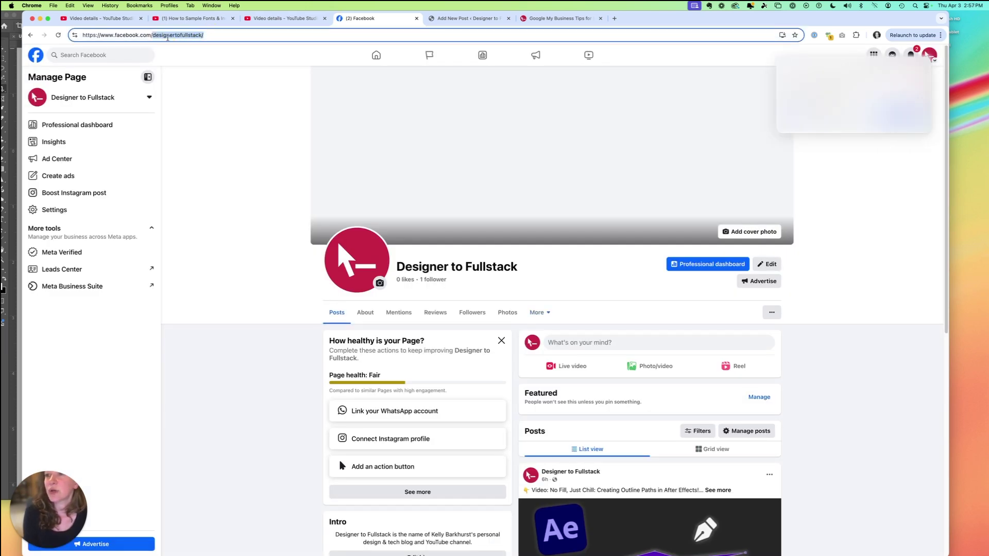
pyautogui.press('Escape')
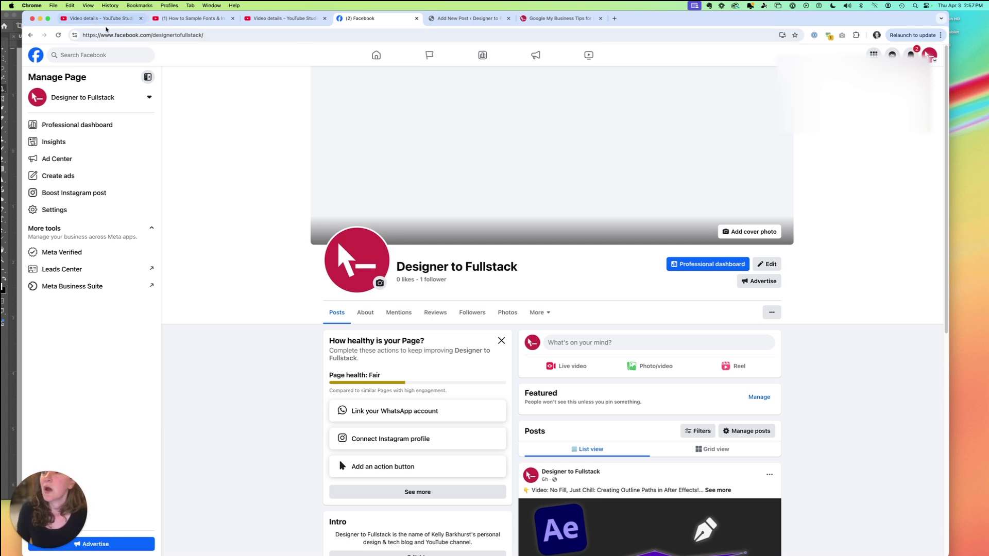
pyautogui.click(105, 18)
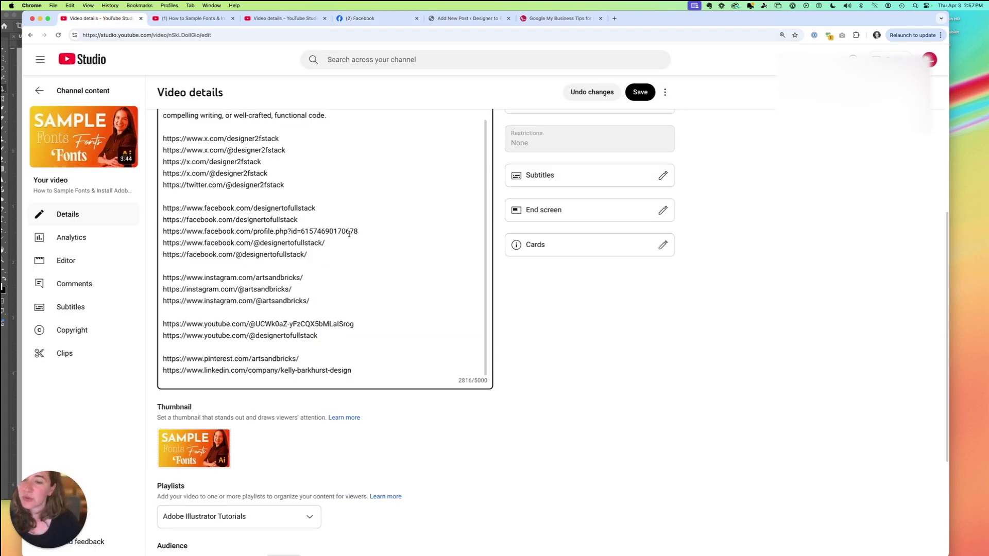
pyautogui.moveTo(359, 231); pyautogui.dragTo(163, 233)
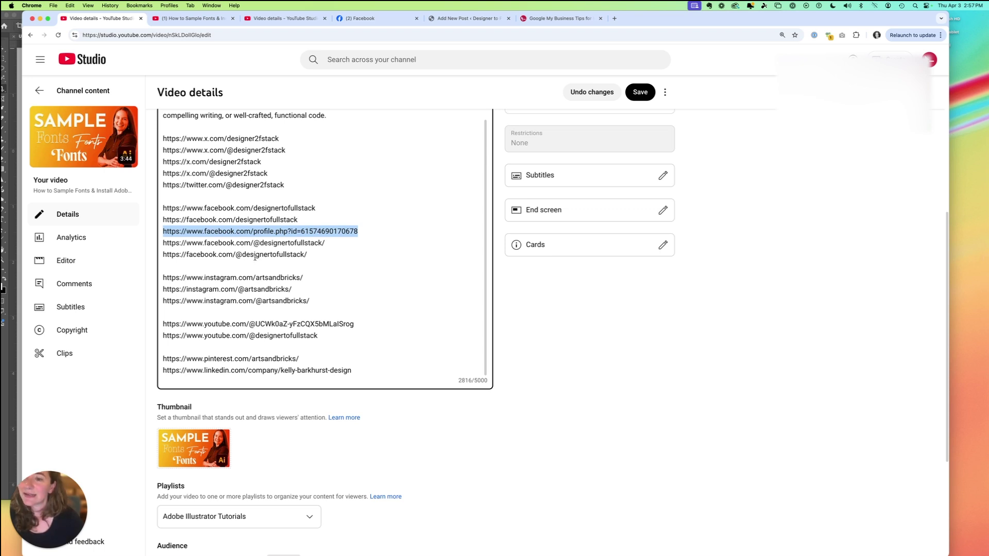
# Test the first, second and fourth Facebook links in the watch page description, closing each opened page.
pyautogui.click(193, 18)
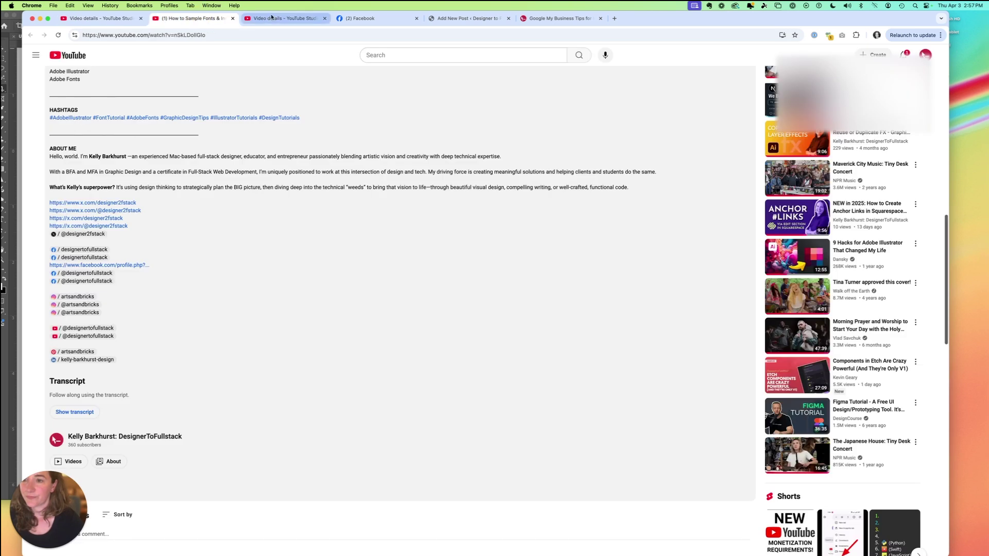
pyautogui.click(76, 250)
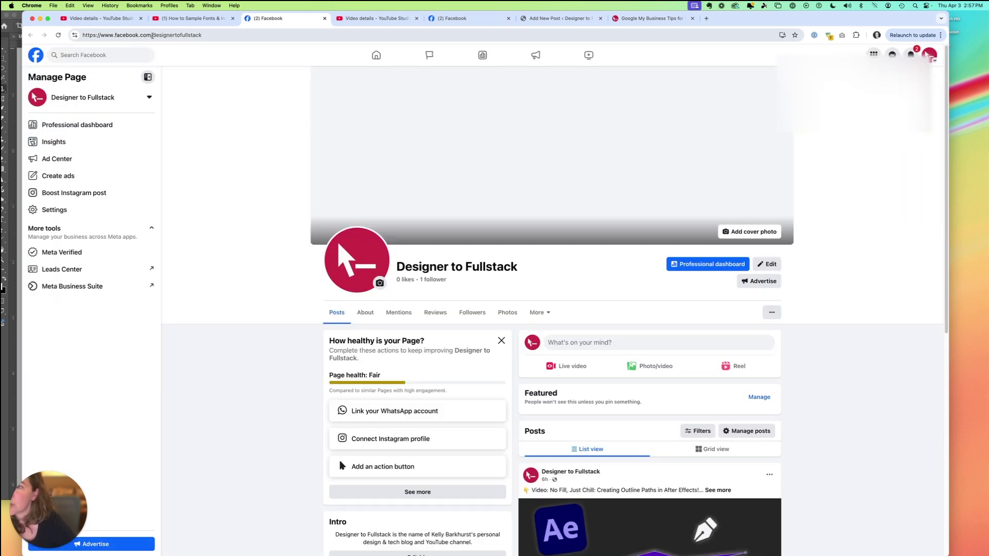
pyautogui.click(324, 18)
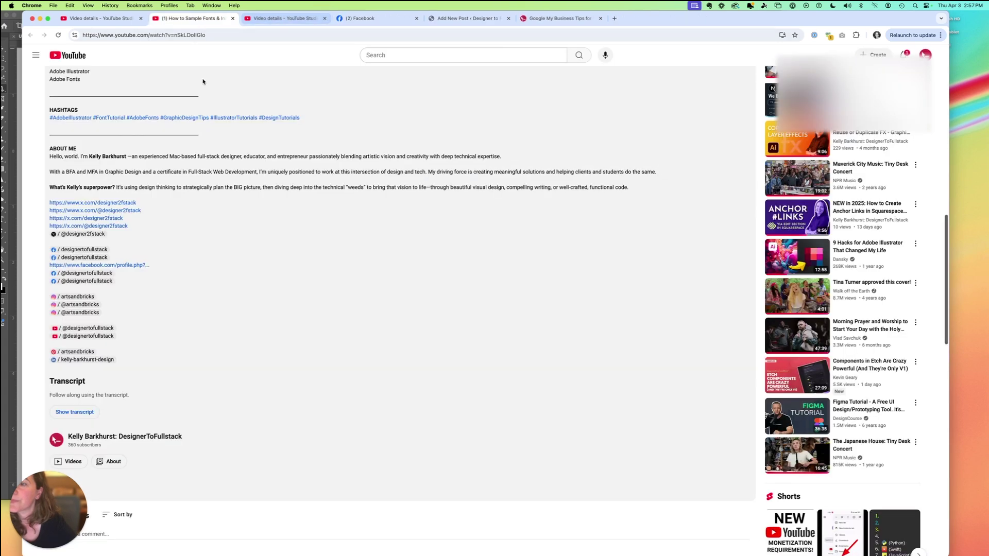
pyautogui.click(83, 257)
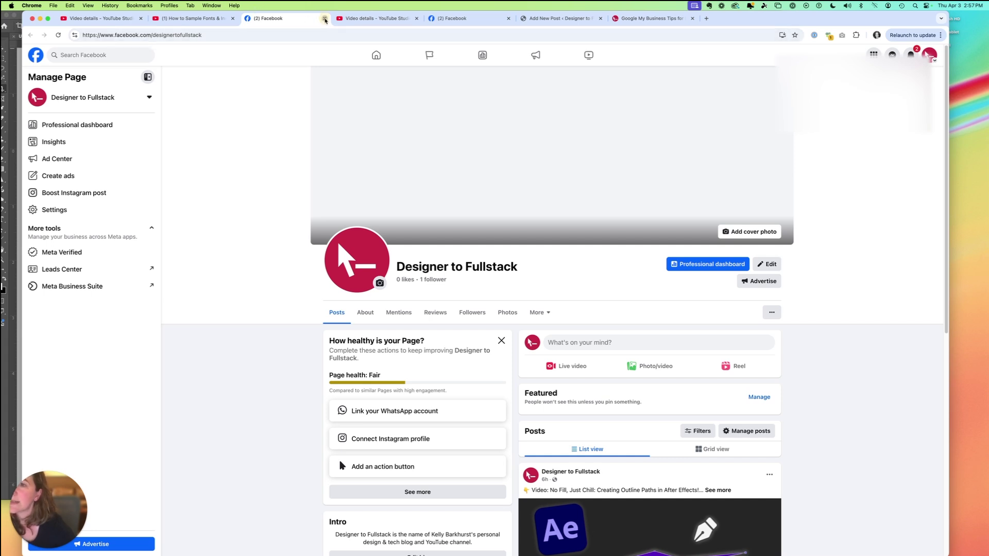
pyautogui.click(324, 19)
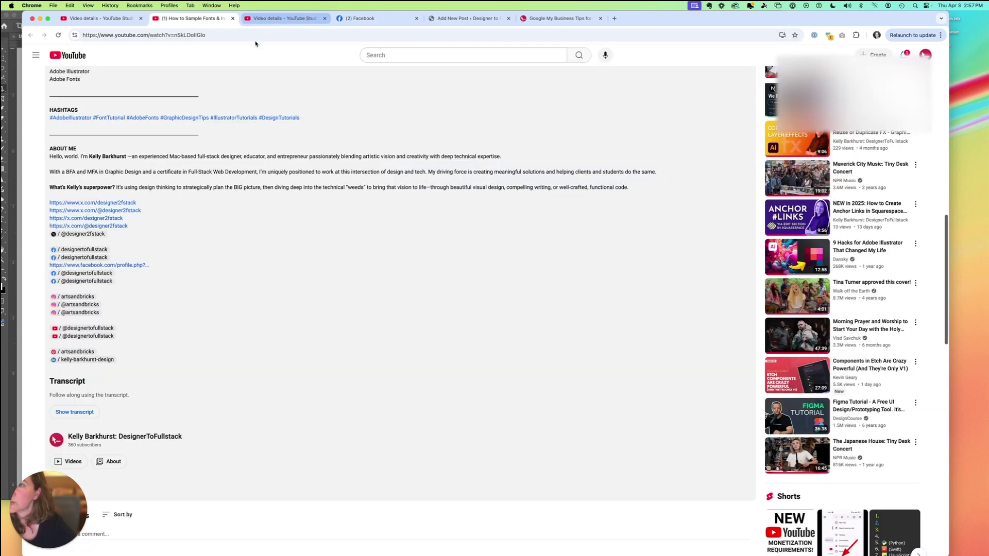
pyautogui.click(82, 275)
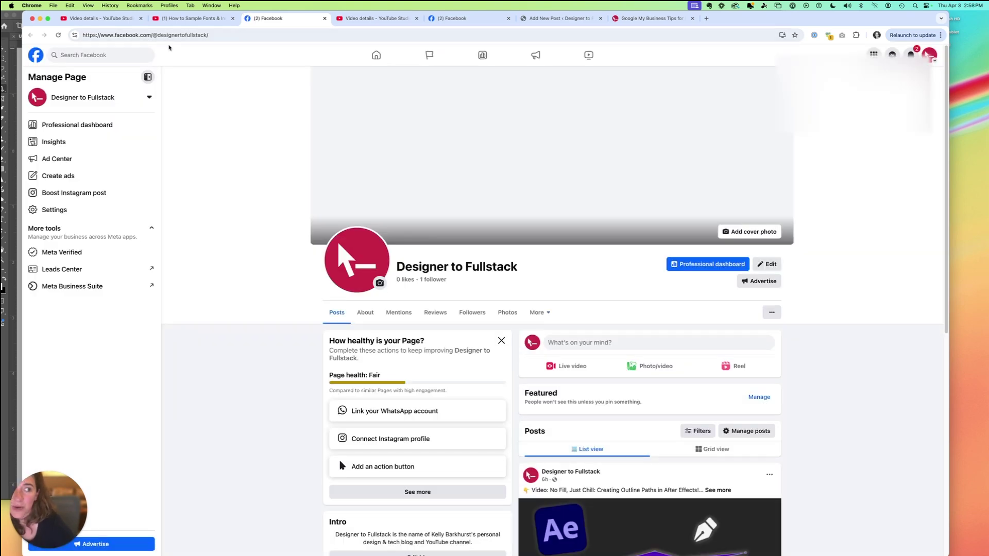
pyautogui.click(325, 18)
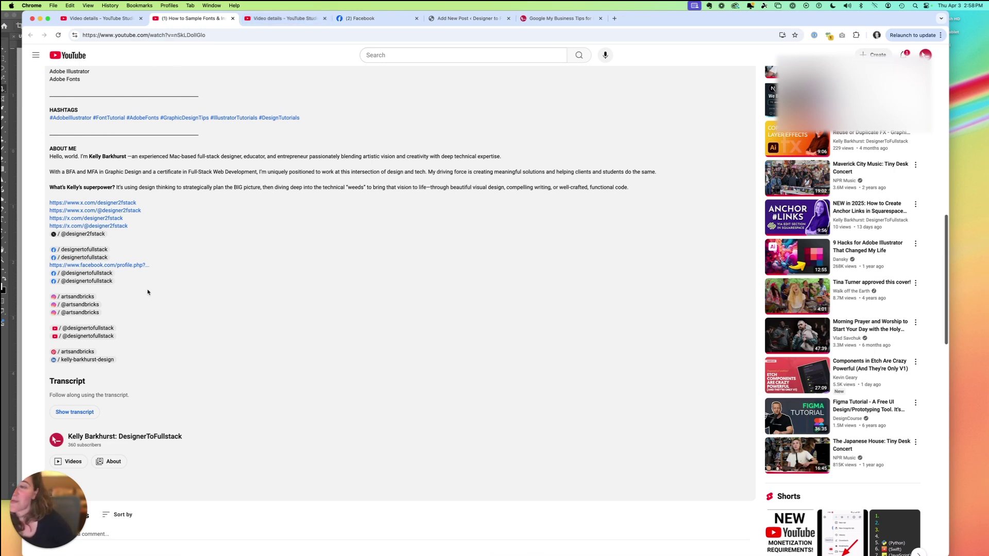
# Test the Instagram links without and with the @ symbol from the watch page description and inspect the latter's web address.
pyautogui.click(75, 297)
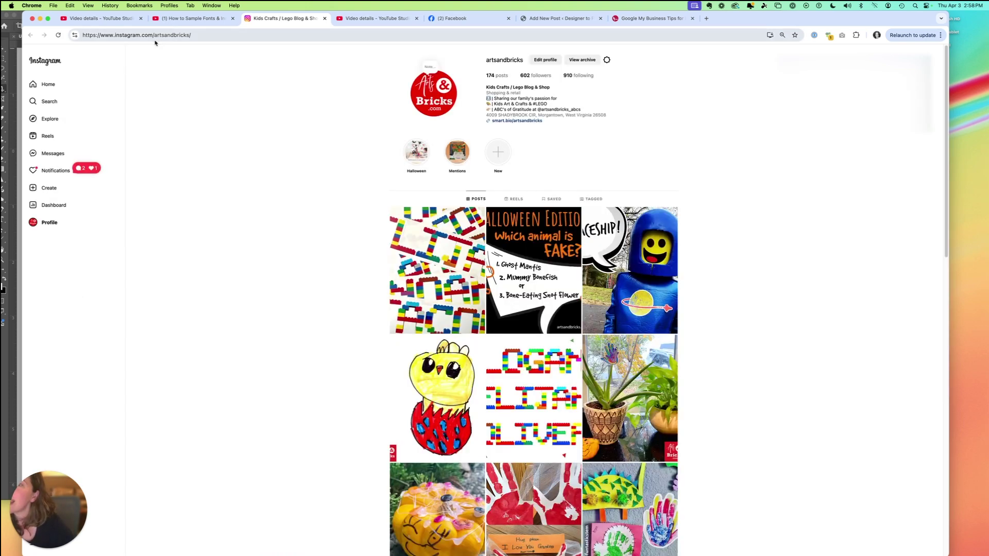
pyautogui.click(190, 20)
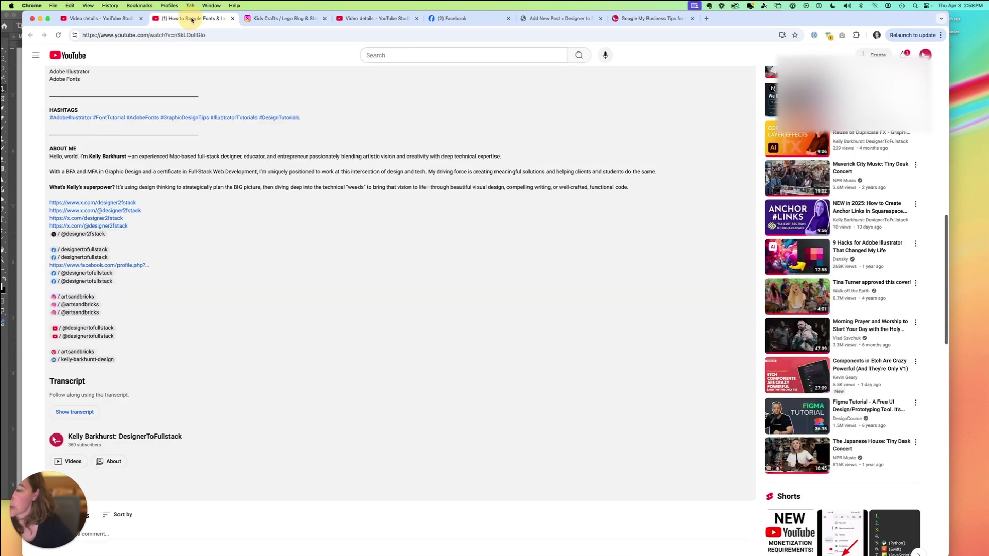
pyautogui.click(80, 308)
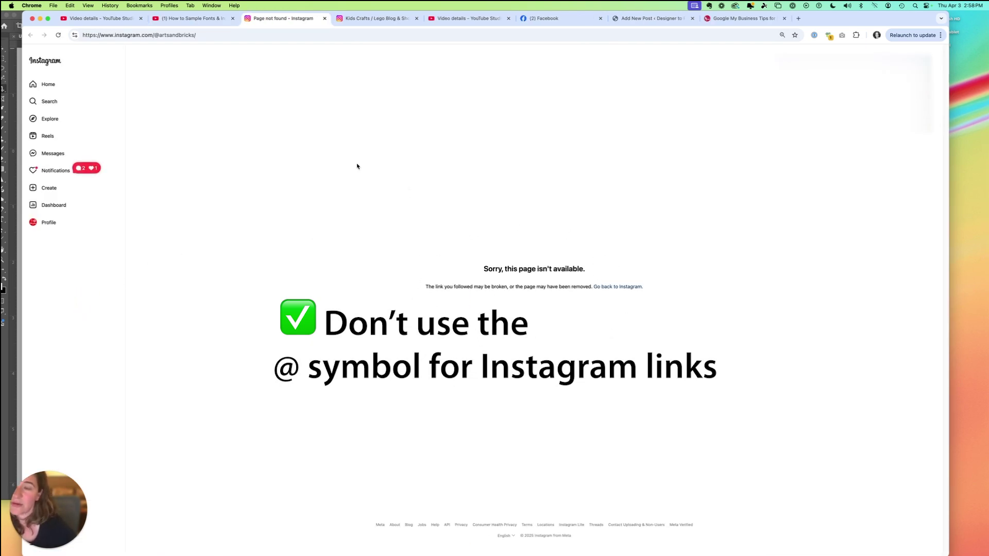
pyautogui.click(159, 35)
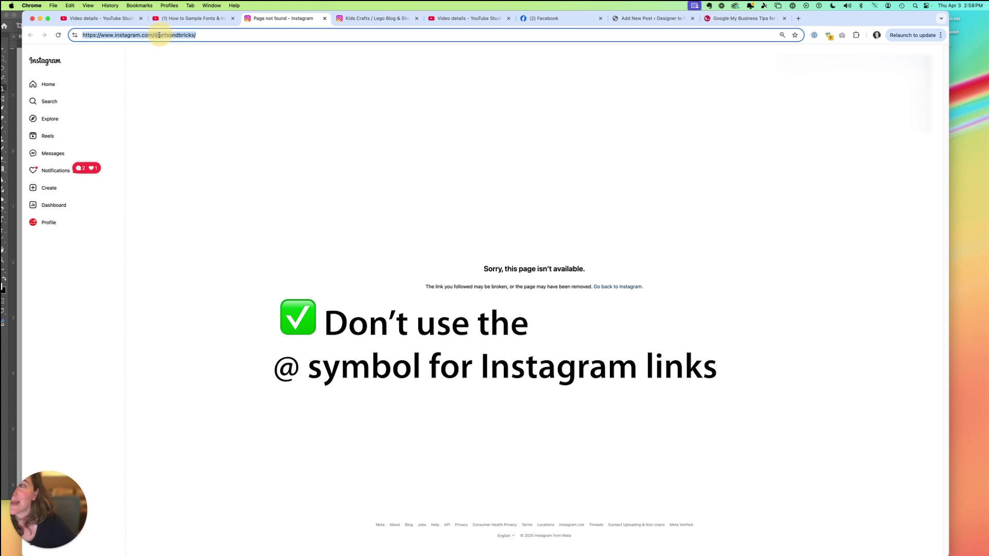
# Remove the @ symbol from the artsandbricks Instagram web address and load the corrected profile address.
pyautogui.moveTo(157, 35); pyautogui.dragTo(160, 36)
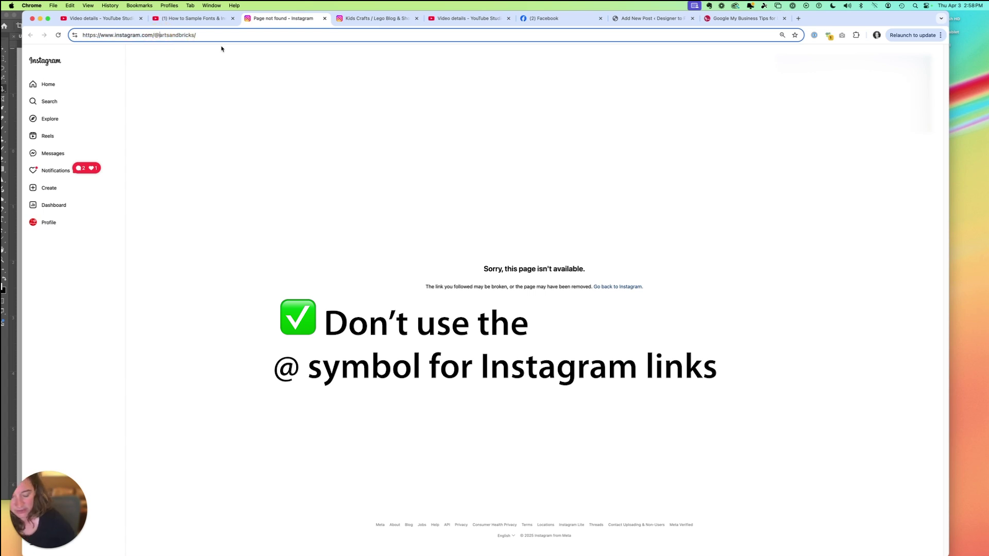
pyautogui.press('BackSpace')
pyautogui.press('Return')
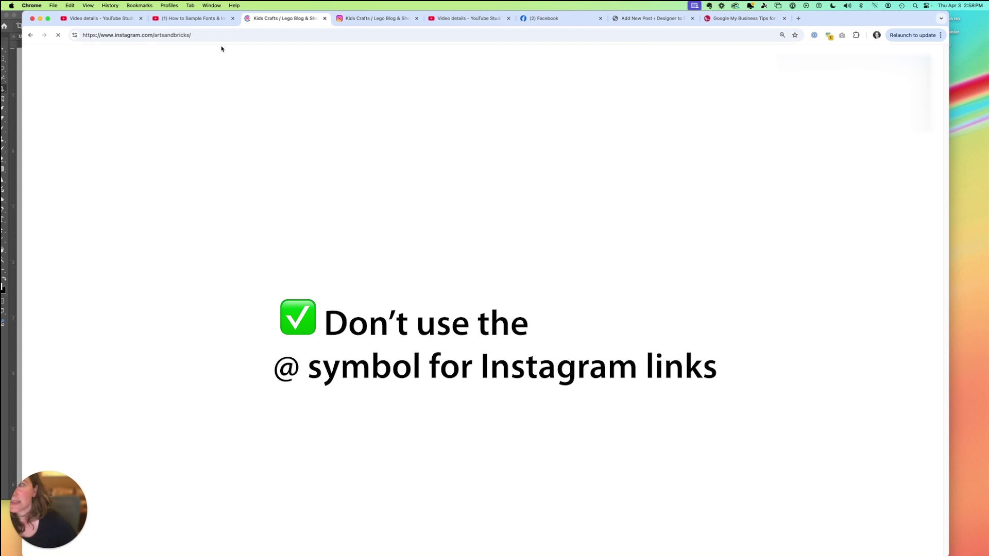
# Review the social links in the watch page description and the social profiles section of the Google My Business tips article.
pyautogui.click(187, 18)
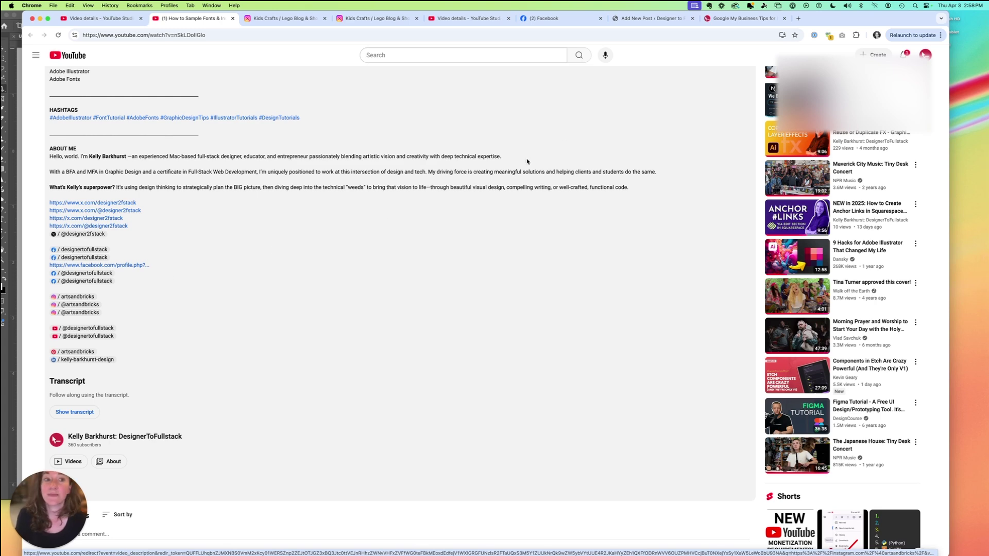
pyautogui.click(721, 18)
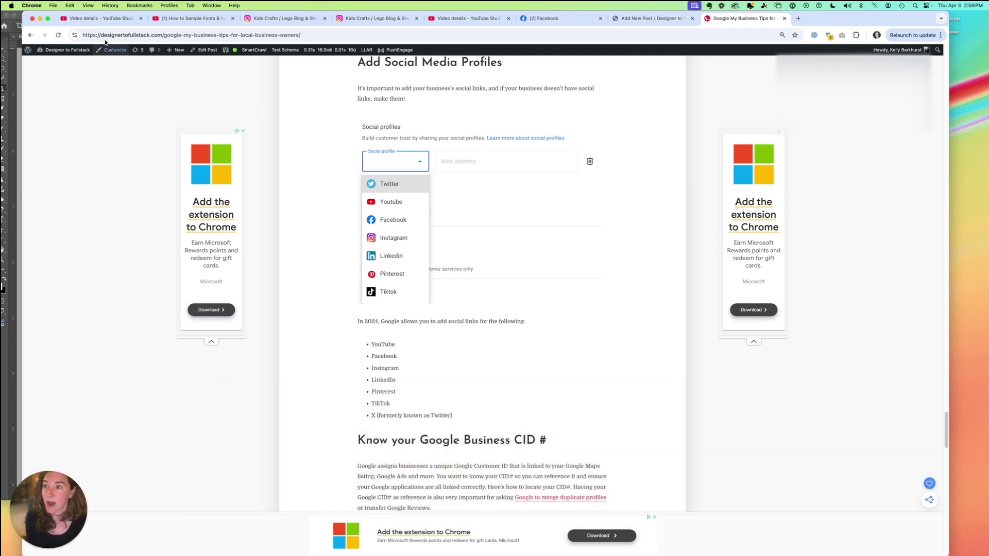
pyautogui.click(106, 20)
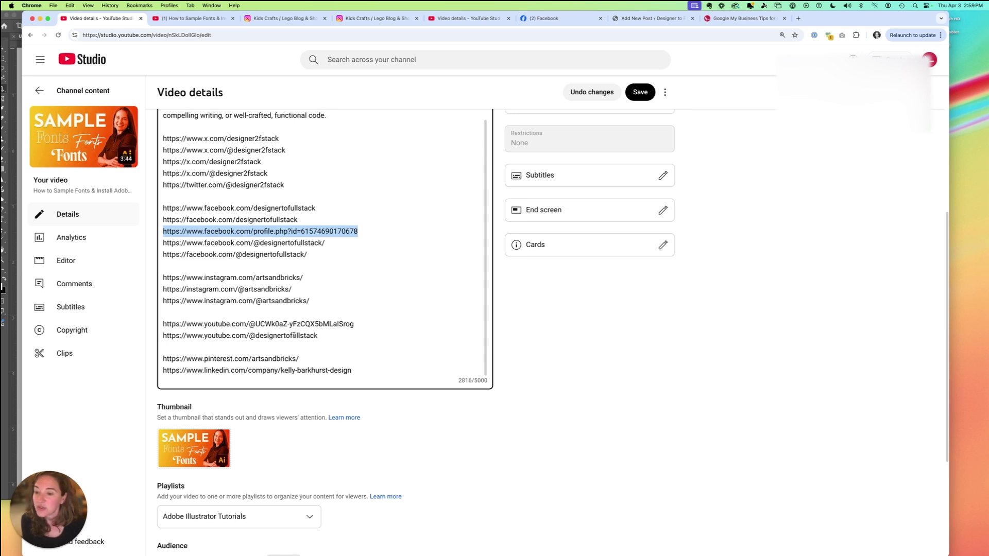
pyautogui.moveTo(318, 335); pyautogui.dragTo(164, 337)
pyautogui.press('super+c')
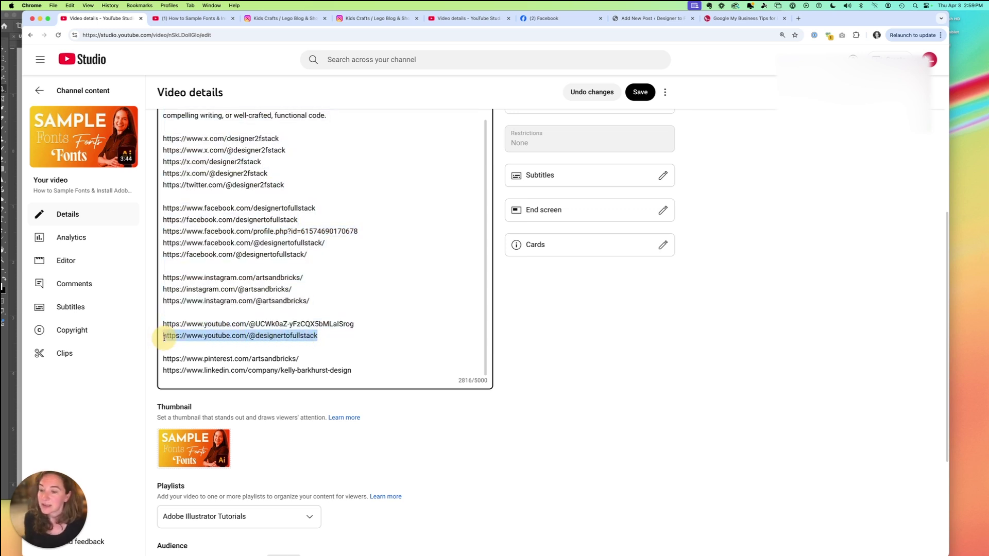
pyautogui.click(163, 311)
pyautogui.press('Return')
pyautogui.press('super+v')
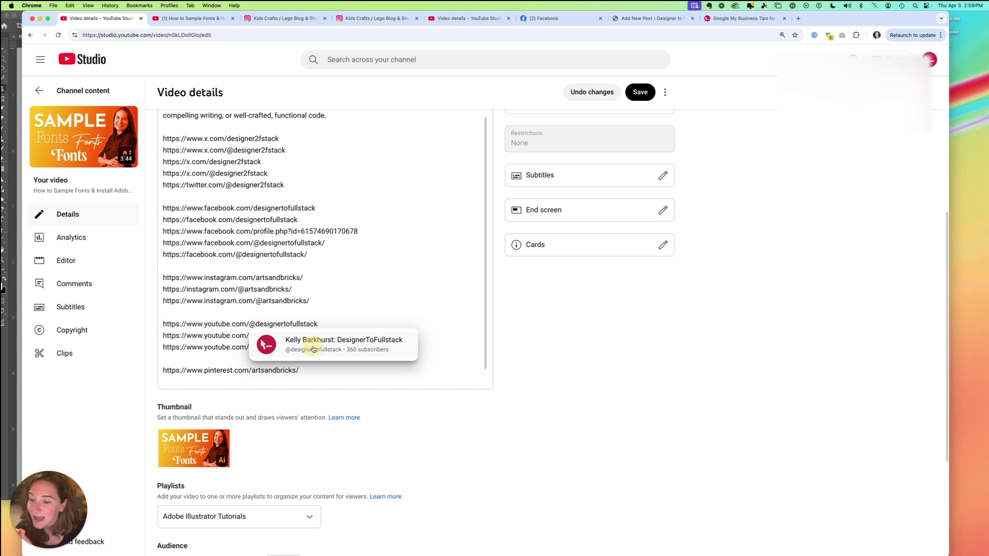
pyautogui.click(312, 349)
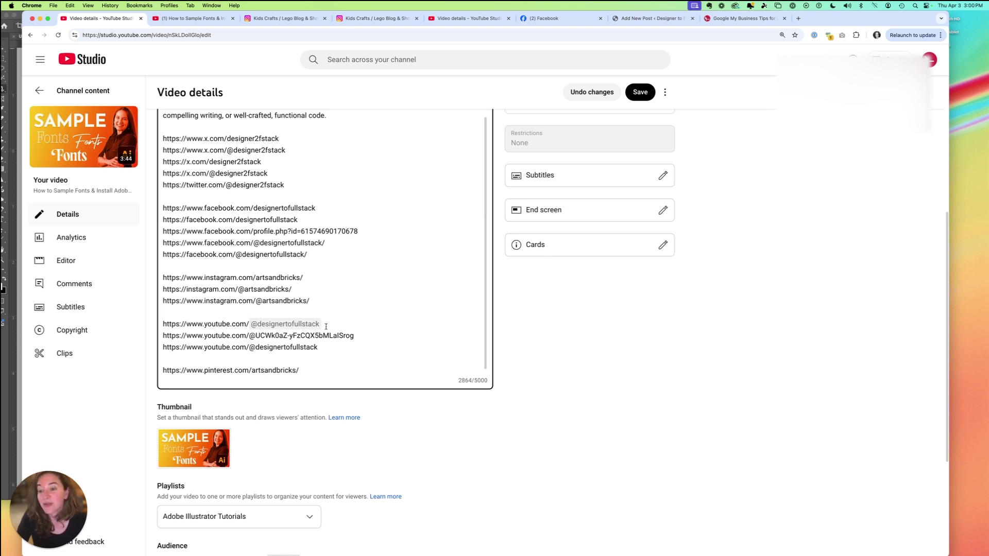
pyautogui.moveTo(324, 325); pyautogui.dragTo(247, 324)
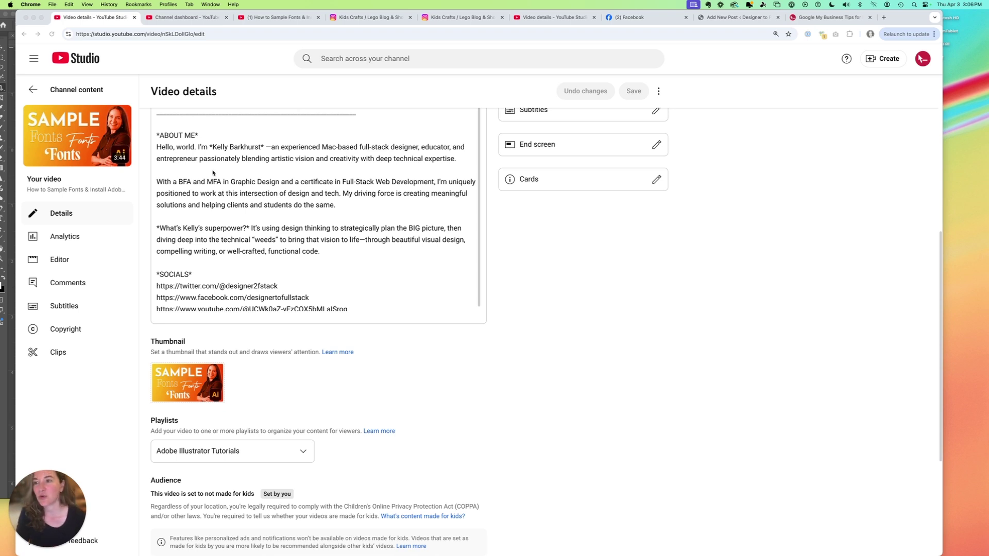
# Copy the description text from the divider above ABOUT ME through the last SOCIALS link.
pyautogui.click(159, 119)
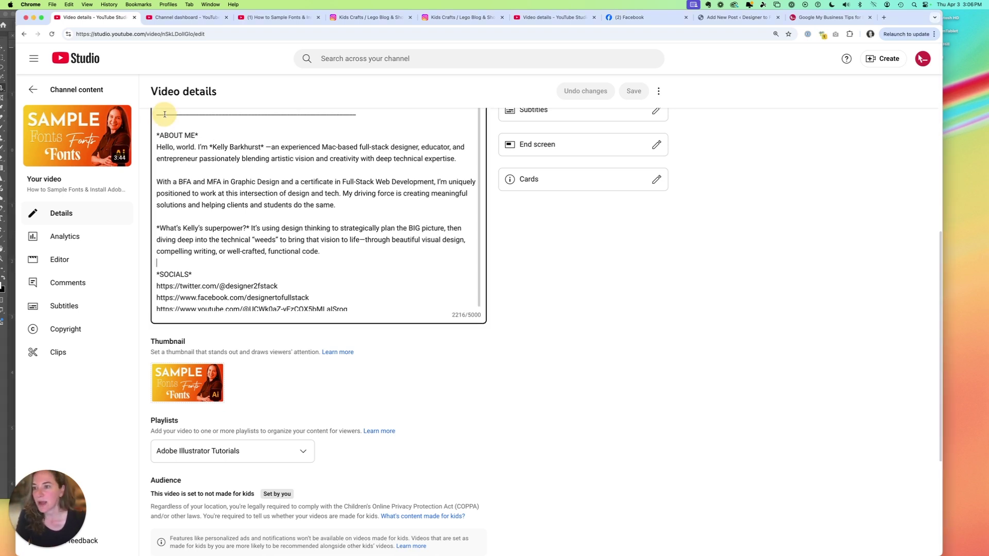
pyautogui.scroll(1, 478, 241)
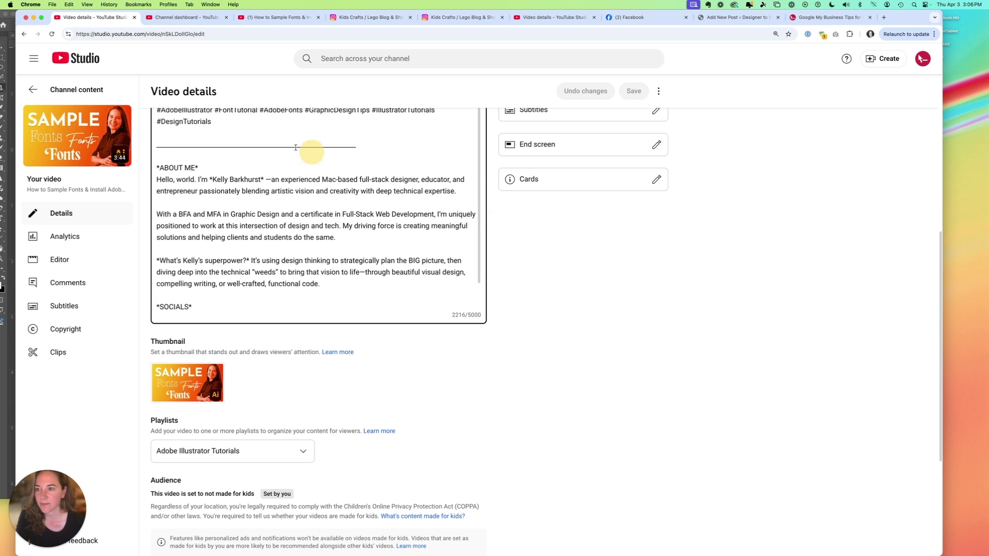
pyautogui.moveTo(157, 144); pyautogui.dragTo(215, 330)
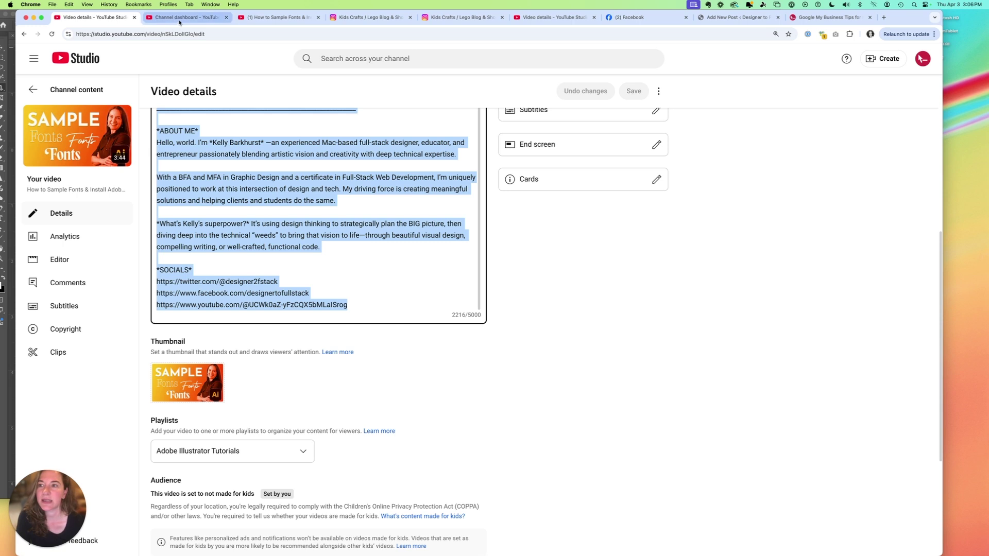
pyautogui.click(920, 58)
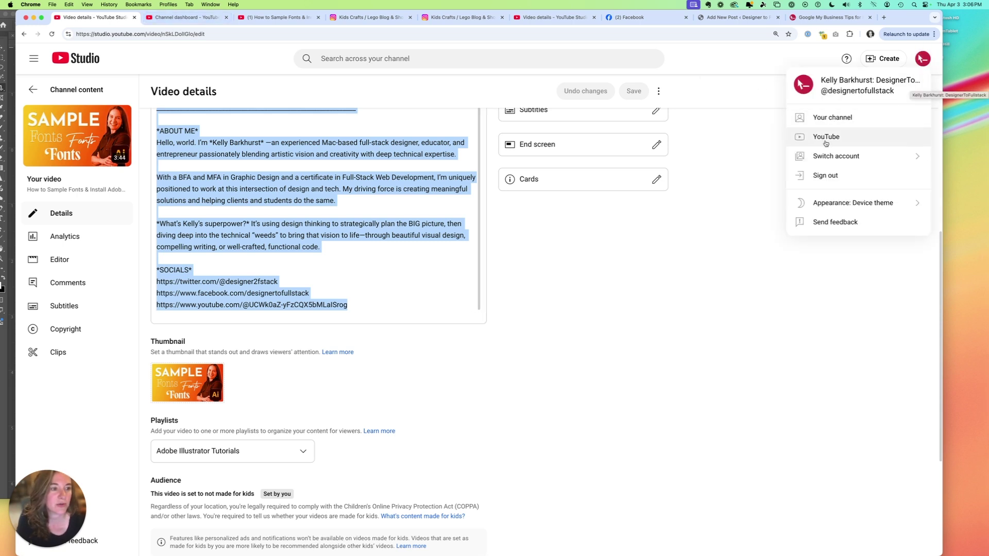
pyautogui.click(816, 116)
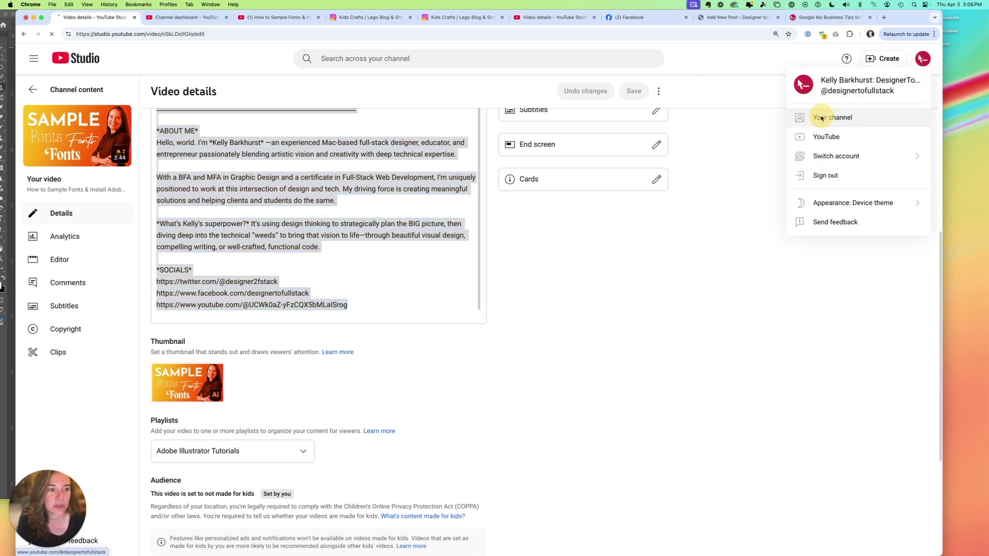
pyautogui.click(58, 180)
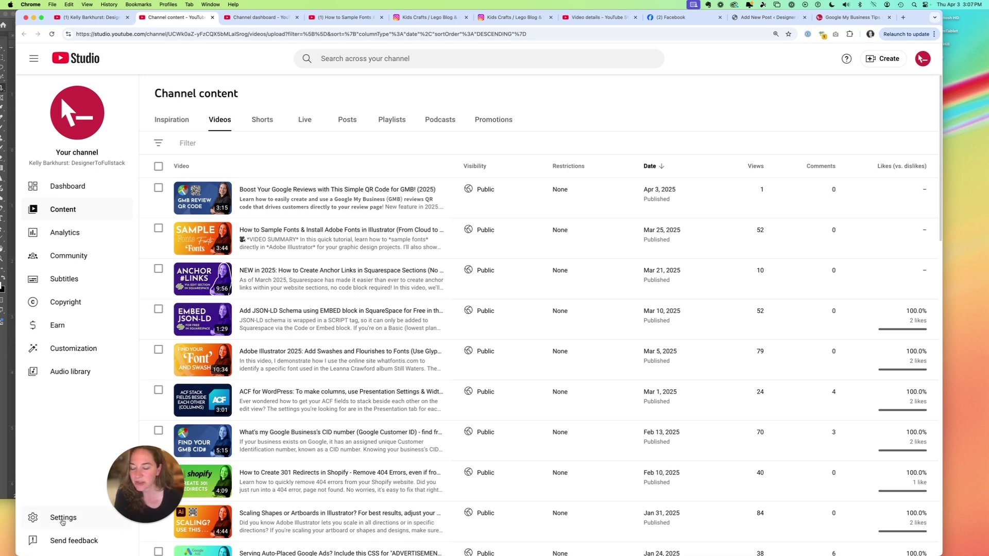
pyautogui.click(62, 518)
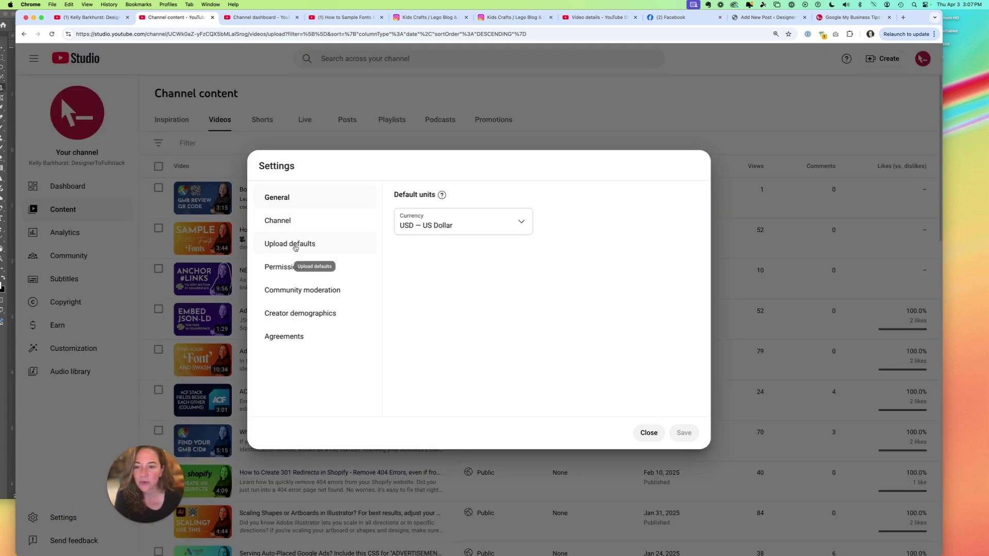
pyautogui.click(301, 247)
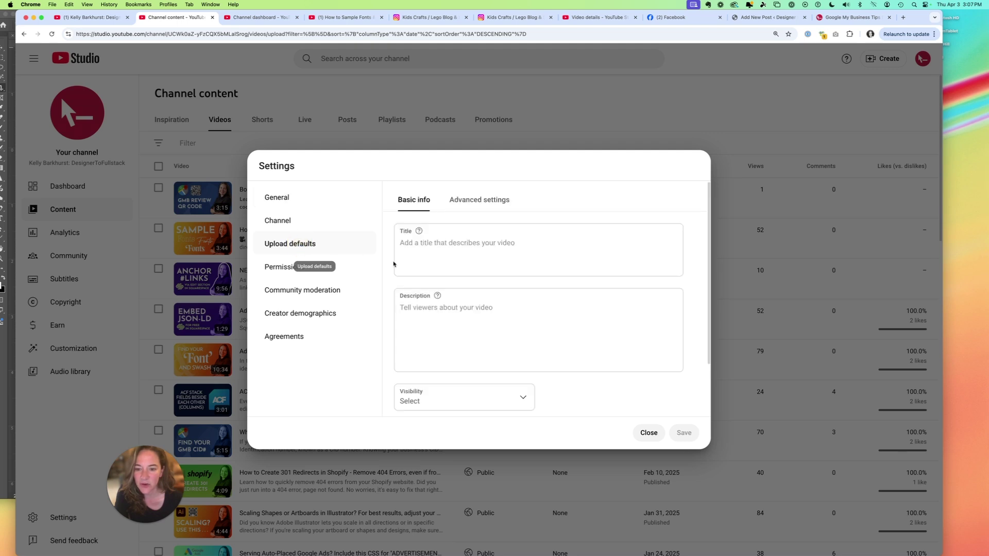
# Paste the copied divider, ABOUT ME and SOCIALS text into the default upload description and check it from start to end.
pyautogui.click(407, 306)
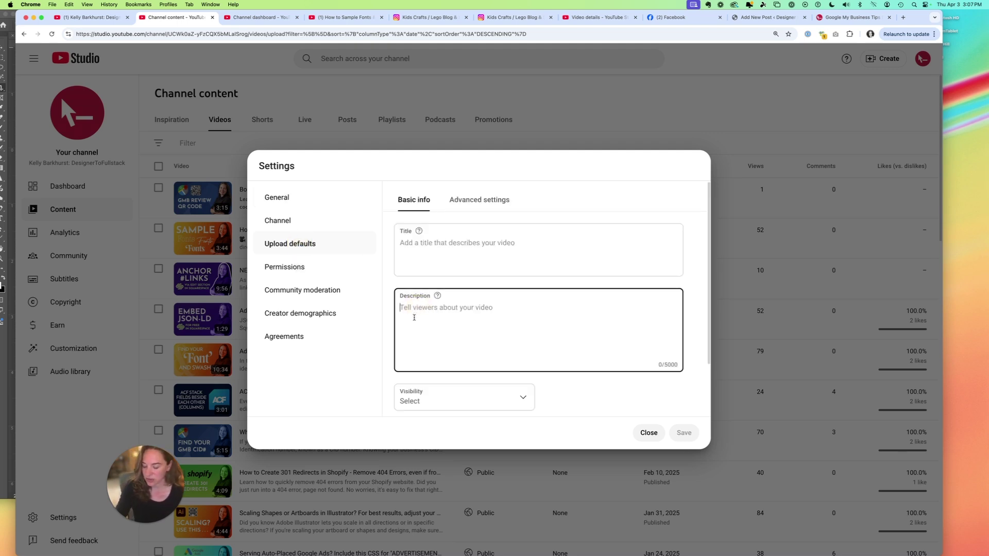
pyautogui.press('super+v')
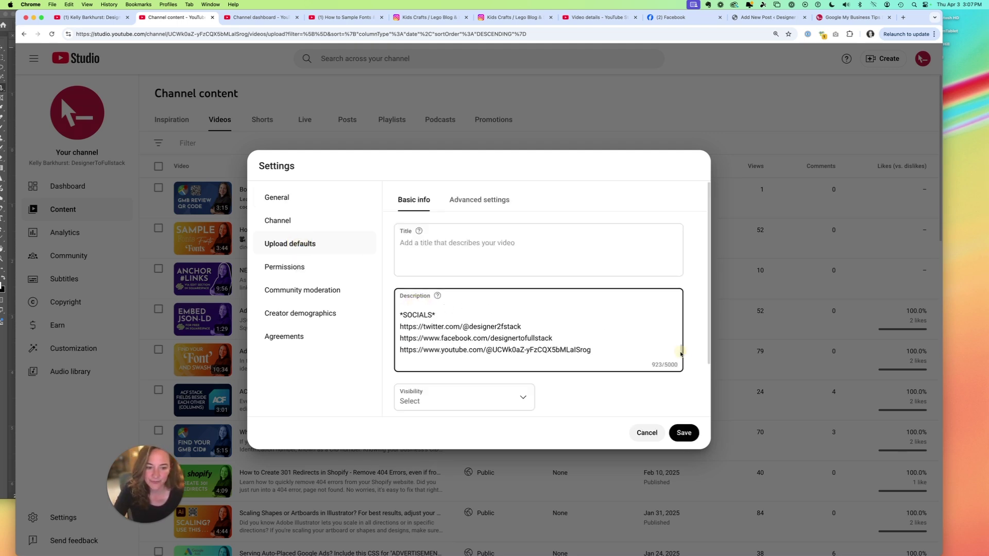
pyautogui.moveTo(681, 353); pyautogui.dragTo(674, 307)
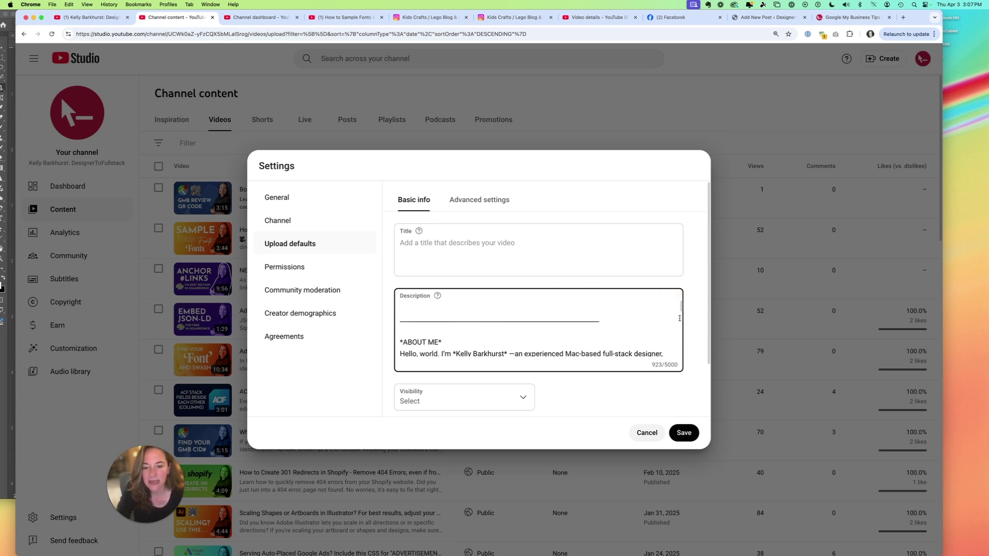
pyautogui.moveTo(680, 307); pyautogui.dragTo(660, 311)
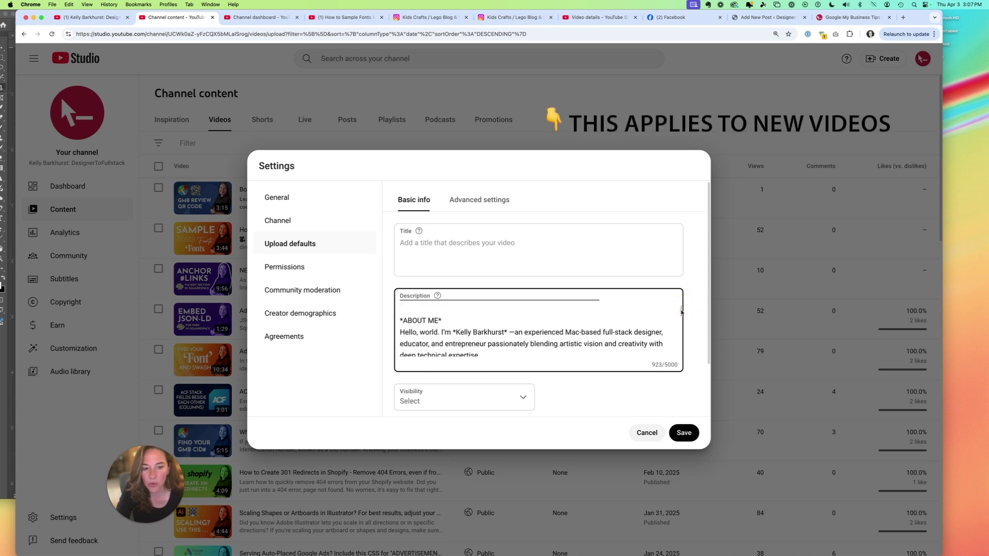
pyautogui.moveTo(682, 313); pyautogui.dragTo(657, 348)
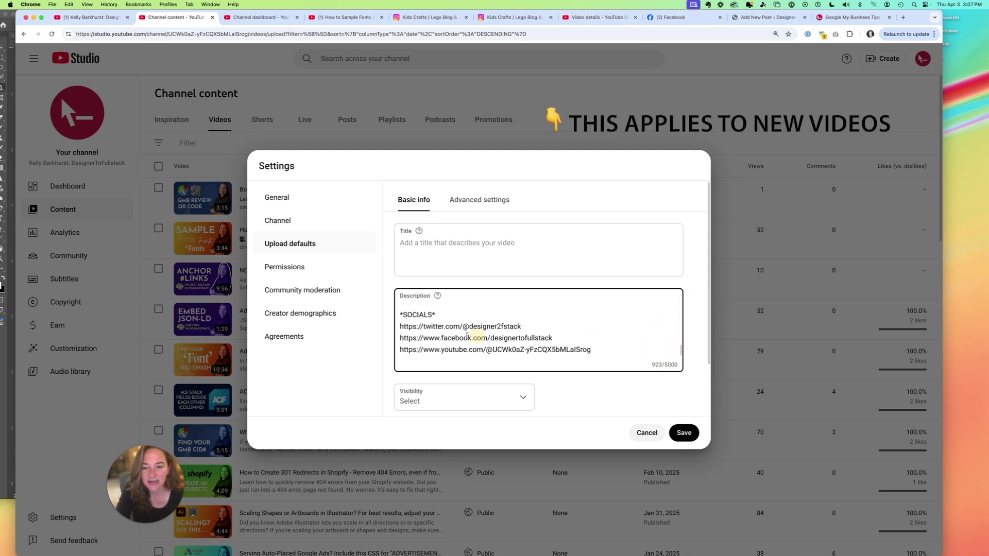
# Set the default upload visibility to Public and save the upload defaults.
pyautogui.scroll(-3, 702, 369)
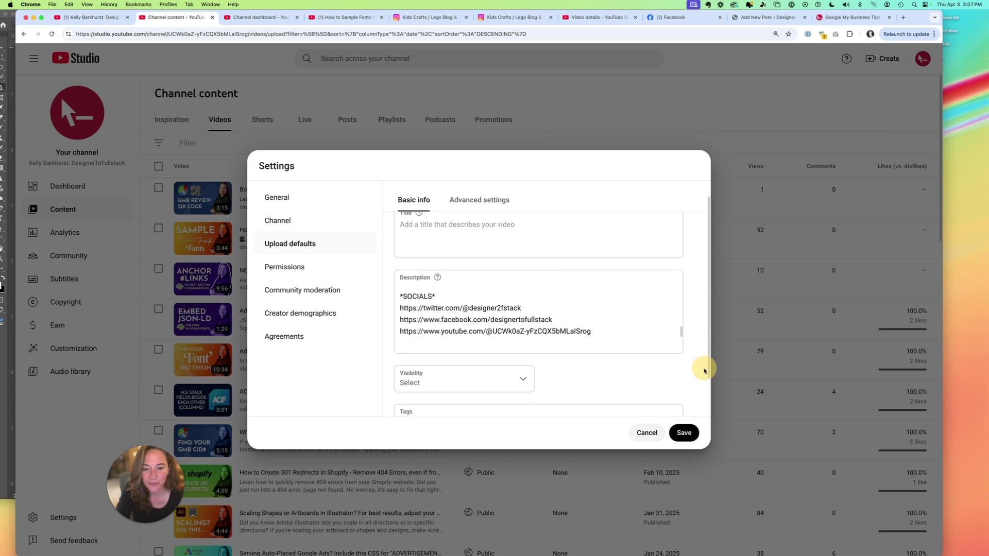
pyautogui.click(459, 337)
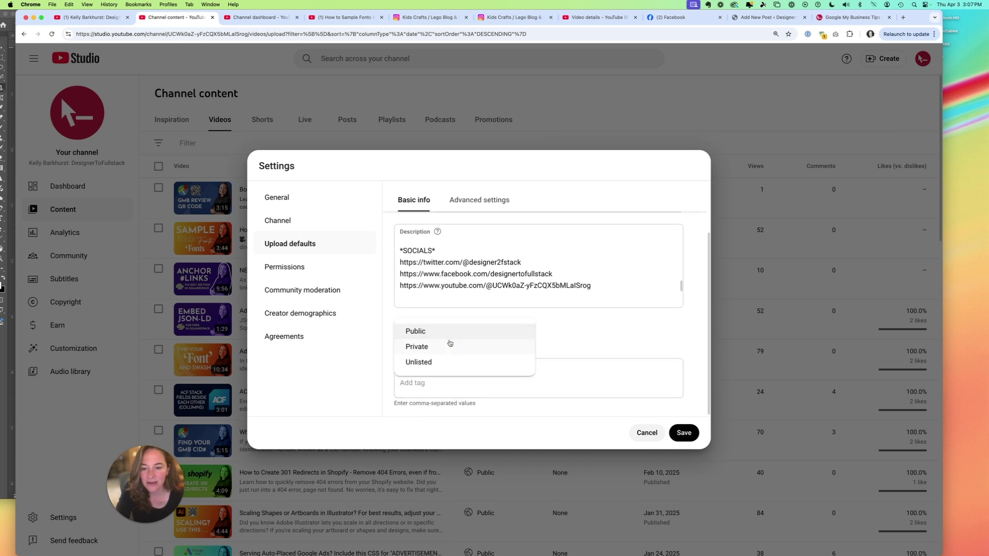
pyautogui.click(445, 335)
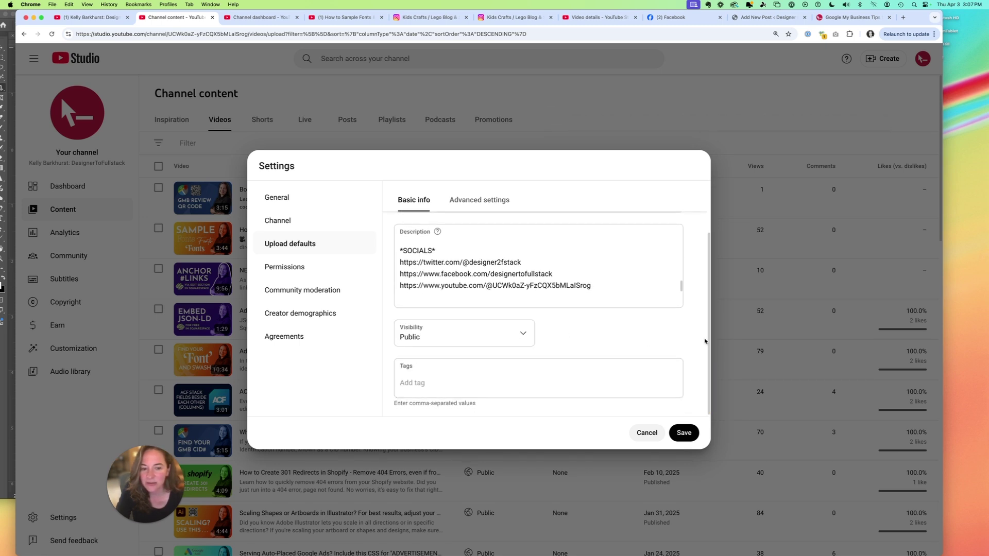
pyautogui.scroll(-1, 709, 317)
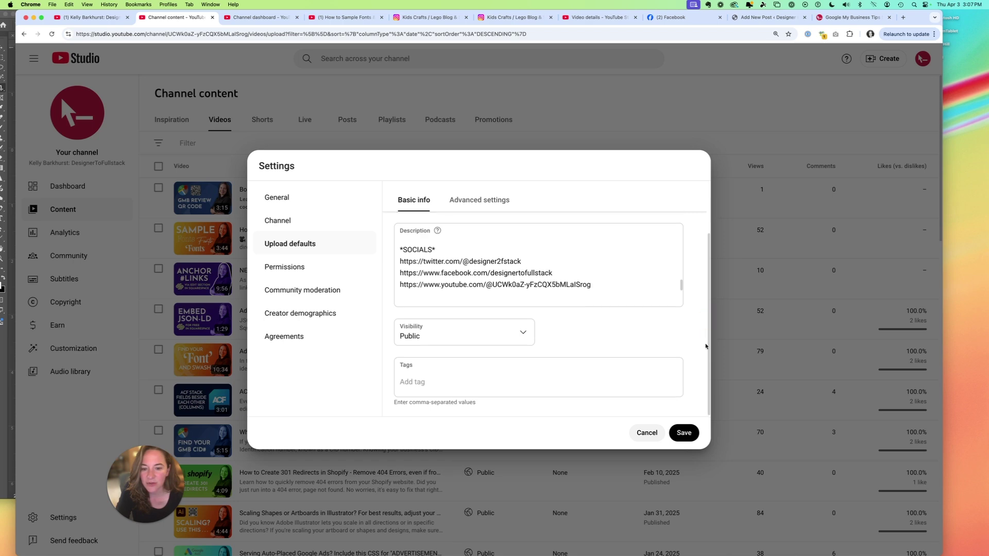
pyautogui.click(684, 437)
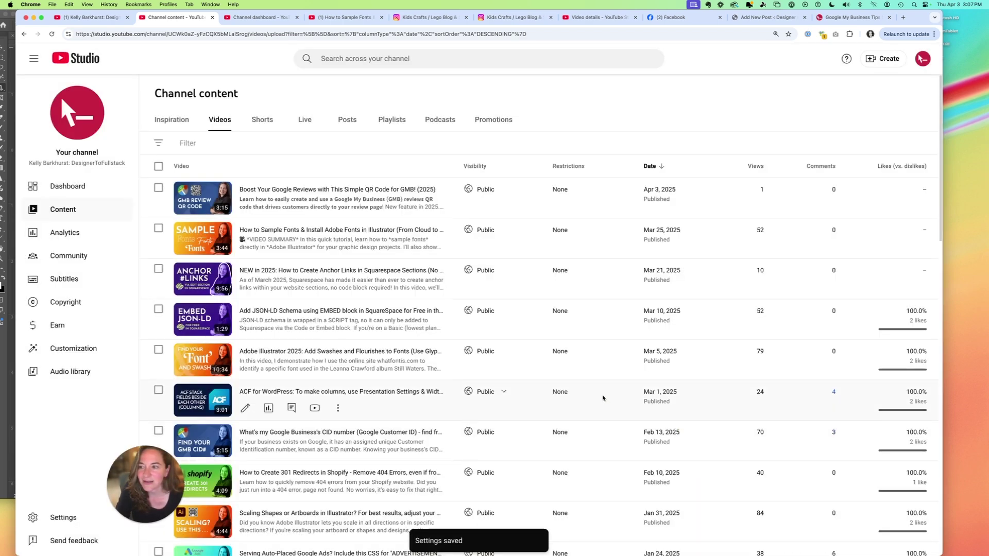
# Switch to the YouTube Description Formatting draft in WordPress and review its suggested headings, icons and divider lines.
pyautogui.click(100, 18)
pyautogui.click(253, 17)
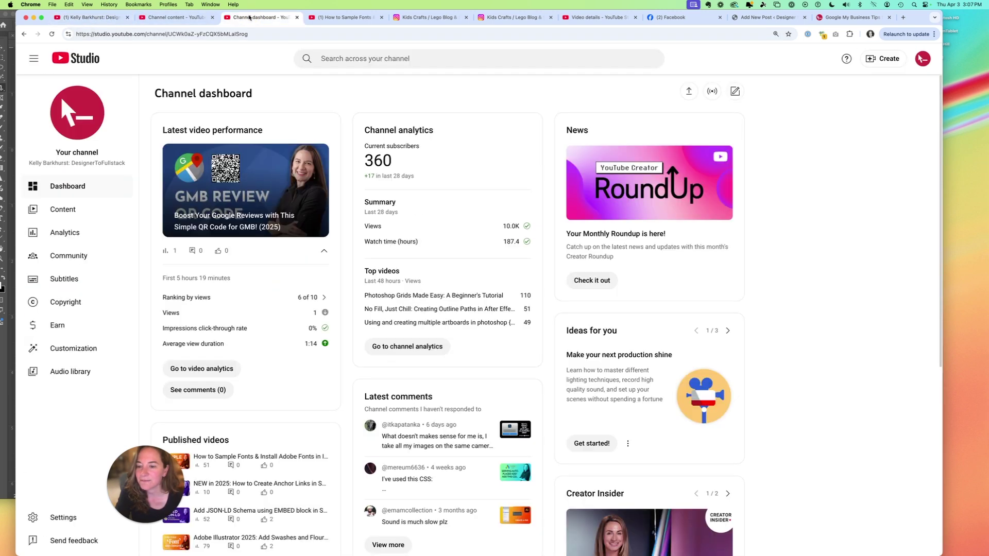
pyautogui.click(333, 17)
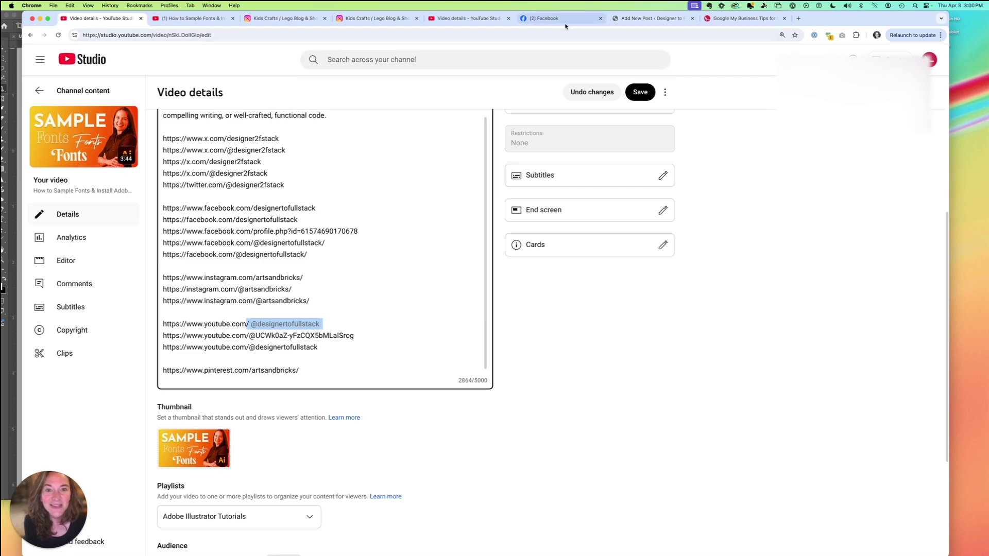
pyautogui.click(638, 19)
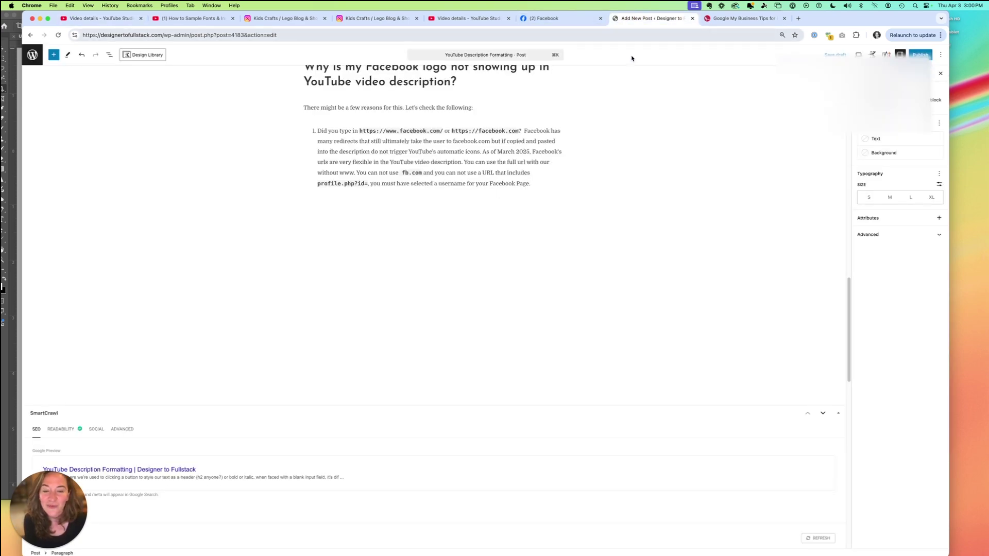
pyautogui.scroll(15, 847, 323)
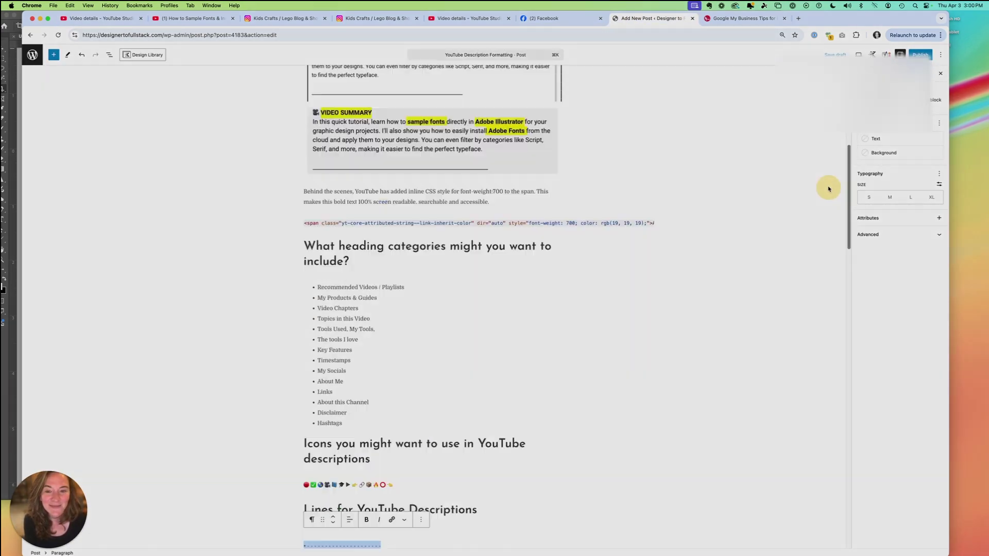